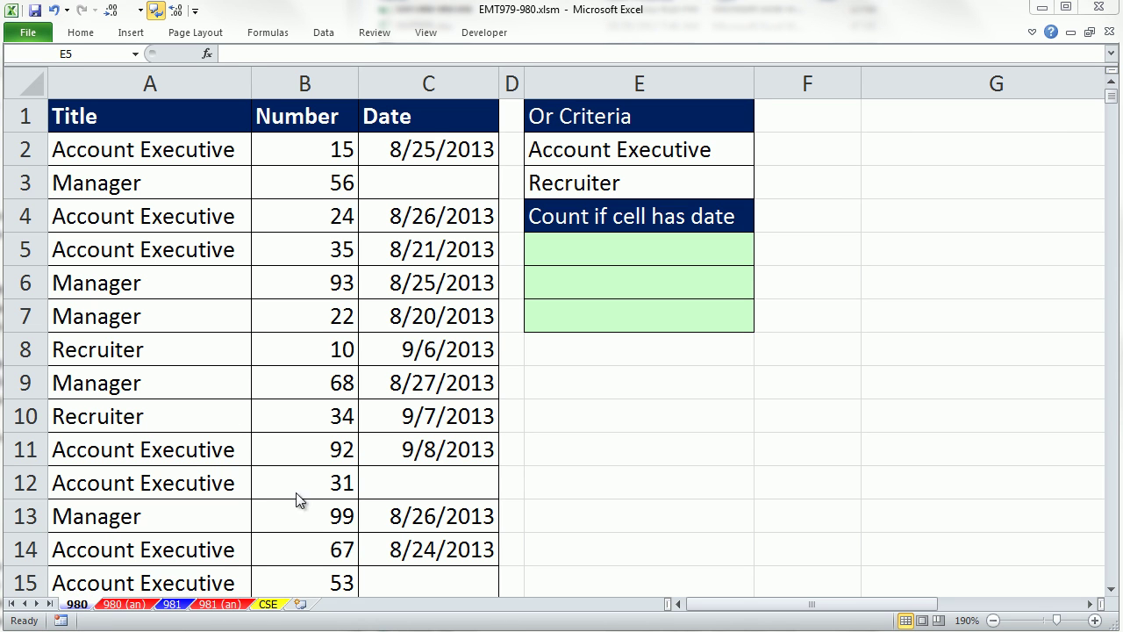
# Examine the two OR criteria titles and compare sample Account Executive rows with and without a date.
pyautogui.click(540, 31)
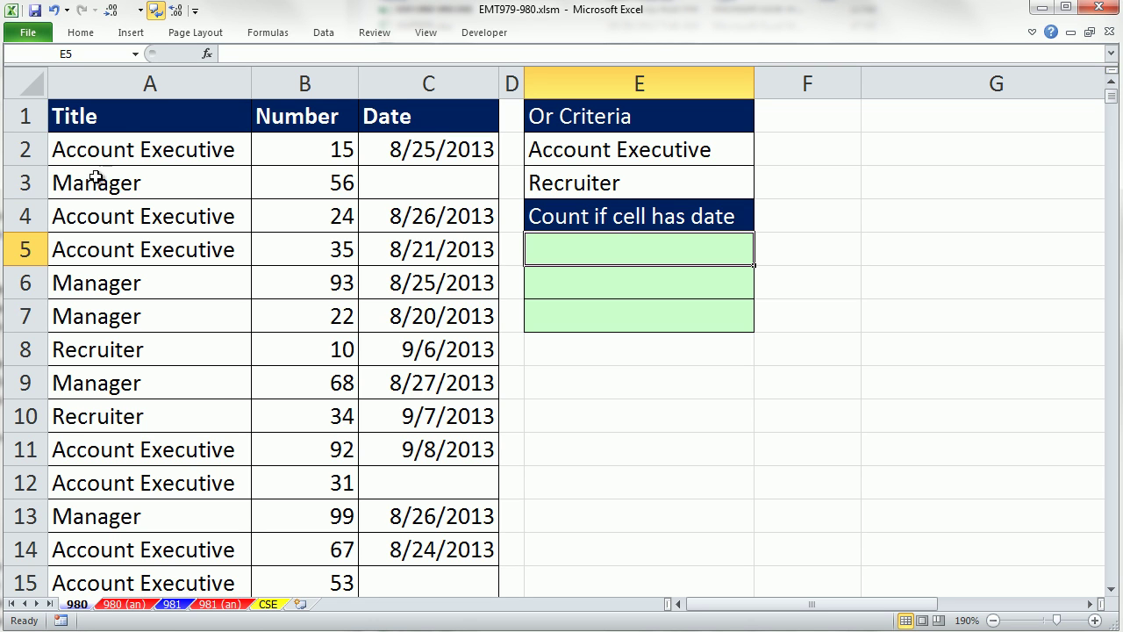
pyautogui.click(638, 153)
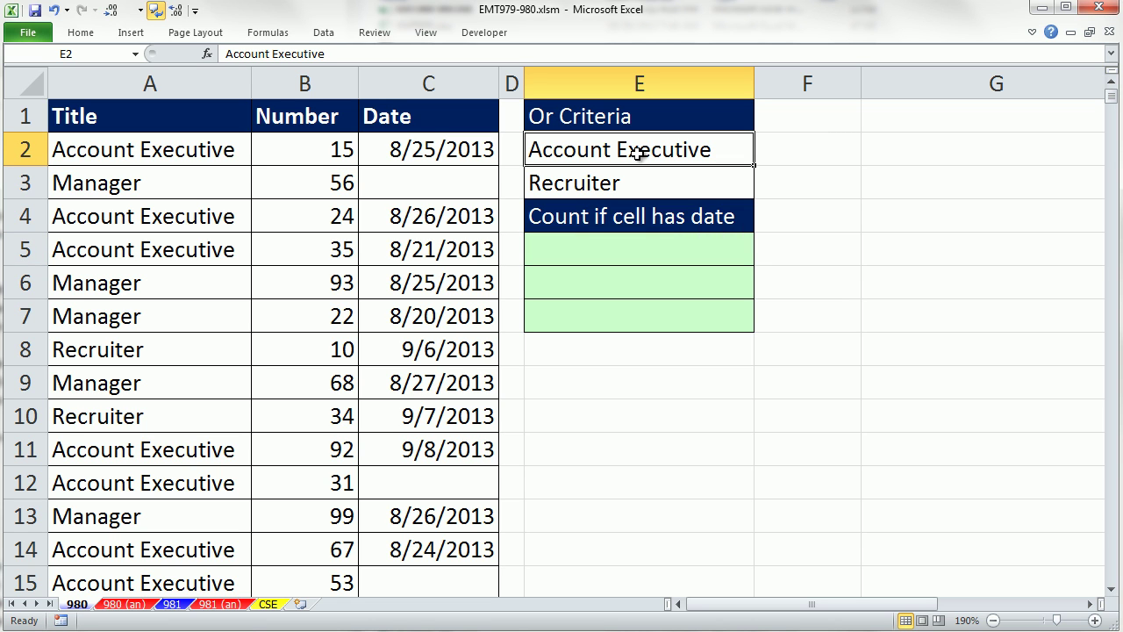
pyautogui.click(649, 185)
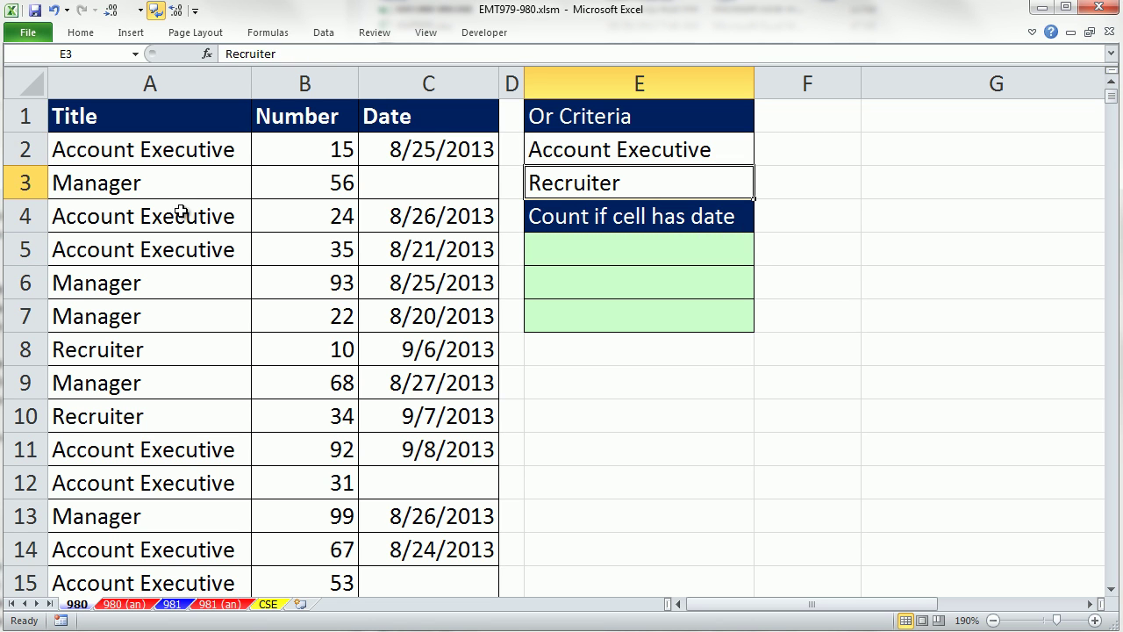
pyautogui.click(179, 156)
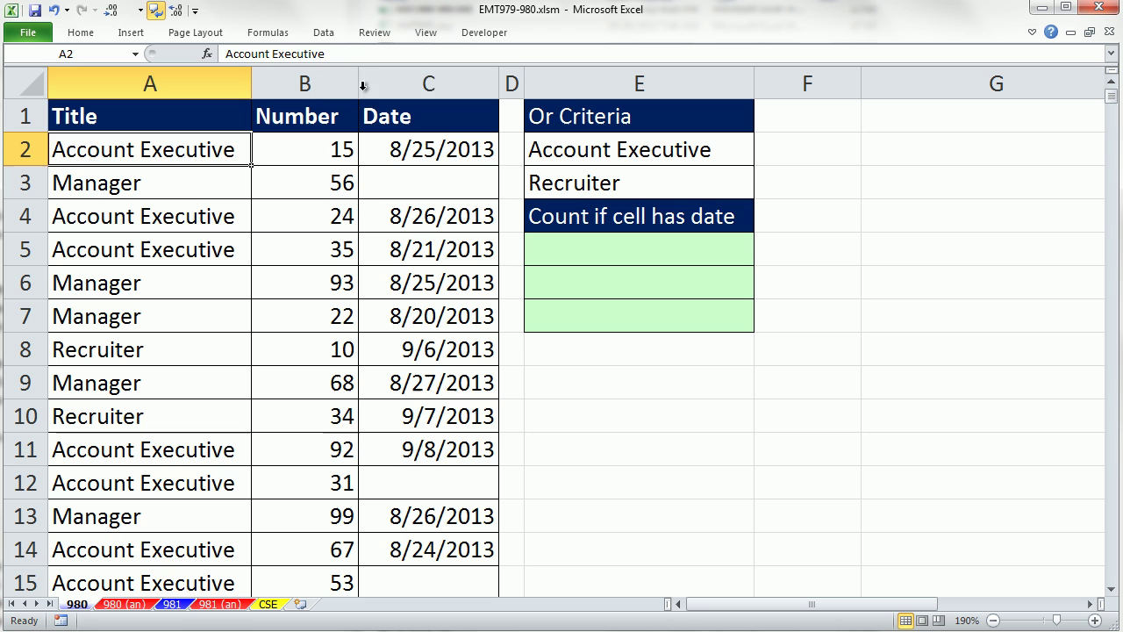
pyautogui.click(406, 143)
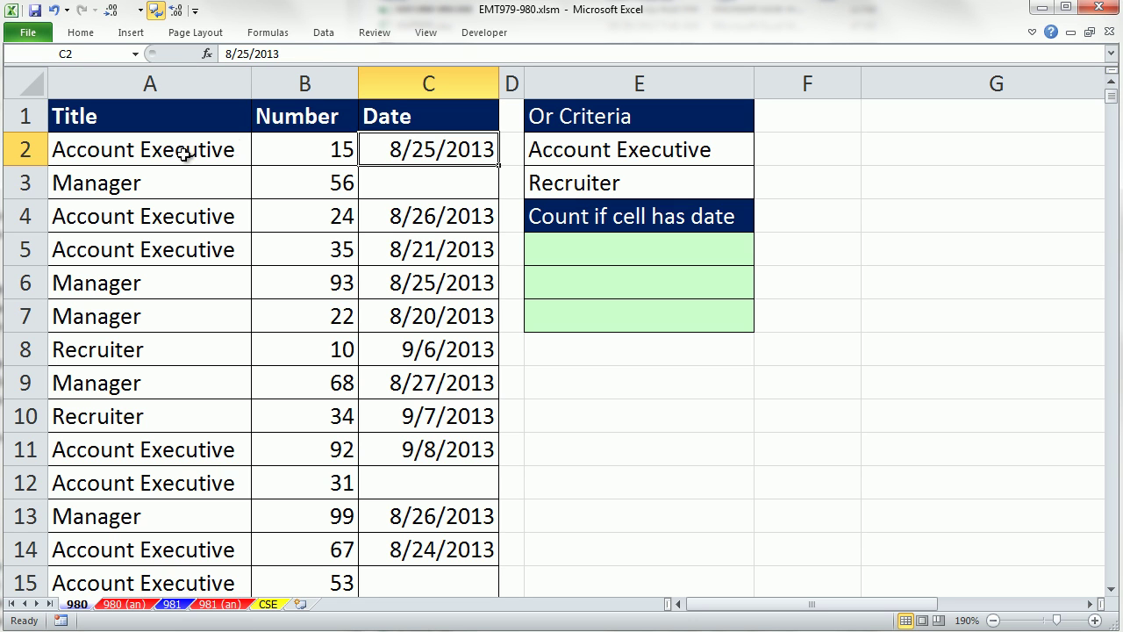
pyautogui.click(188, 155)
pyautogui.click(400, 156)
pyautogui.click(195, 485)
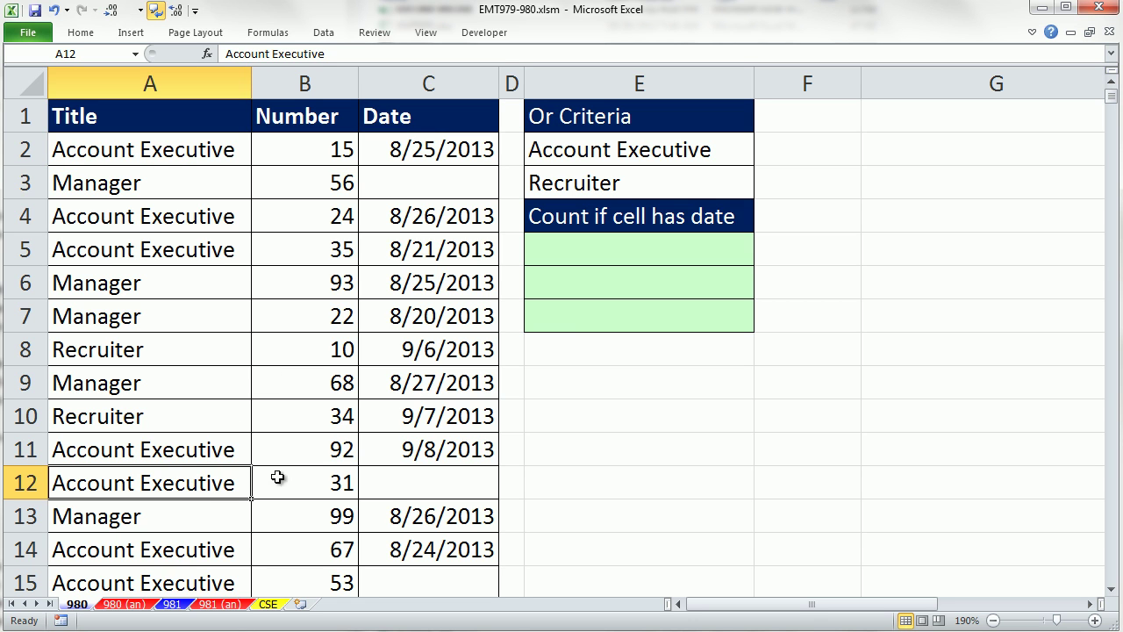
pyautogui.click(392, 485)
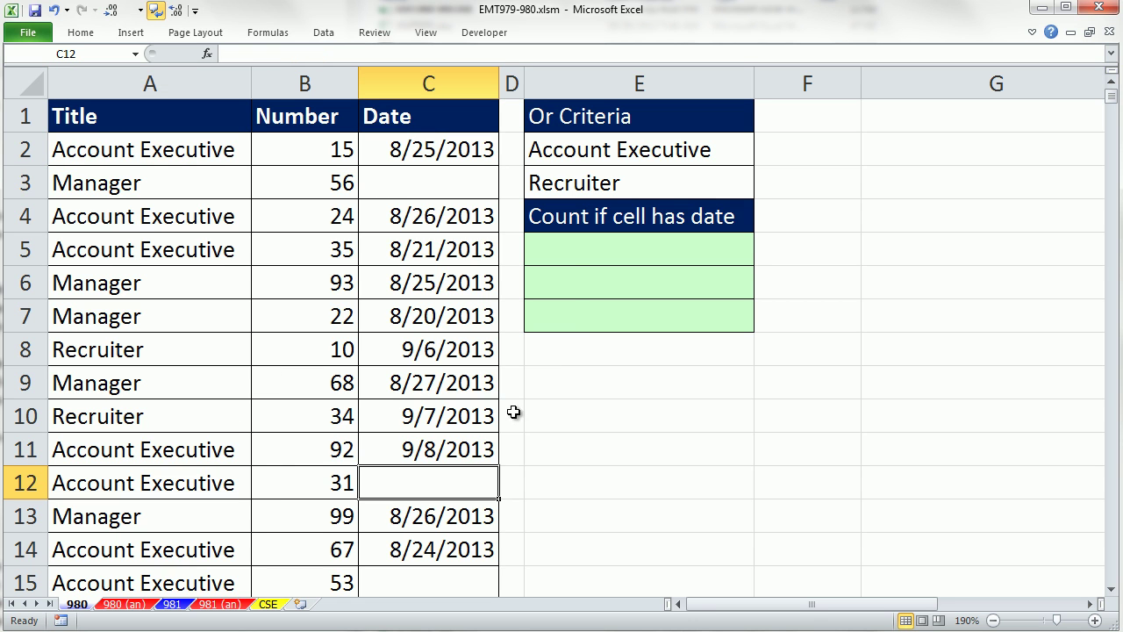
pyautogui.click(572, 250)
pyautogui.write('=co')
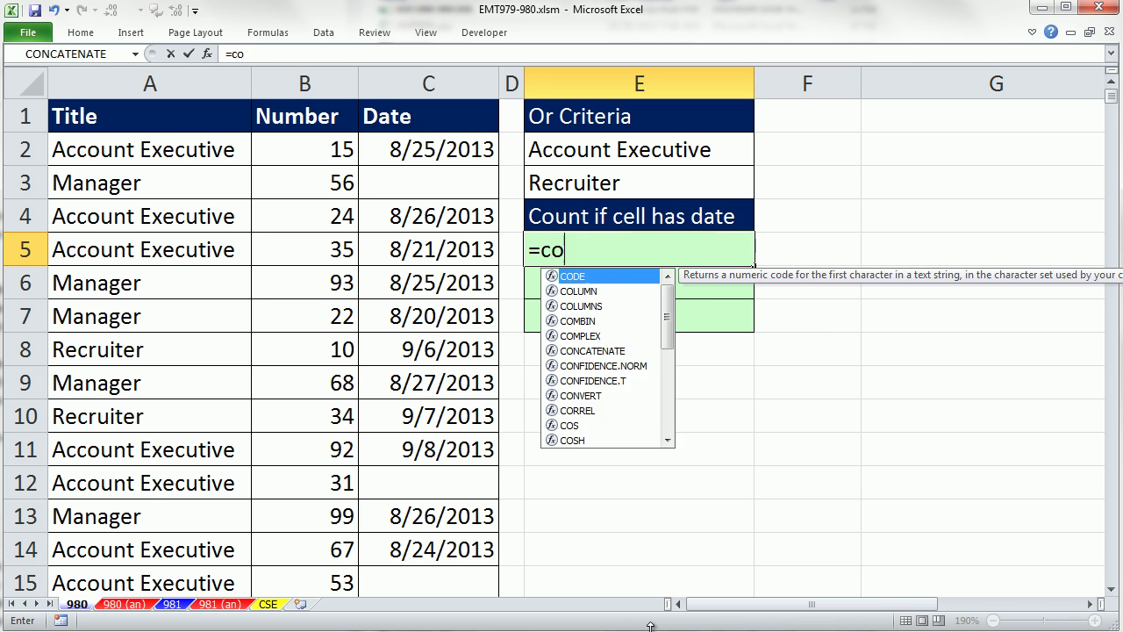
pyautogui.write('untifs')
pyautogui.press('Tab')
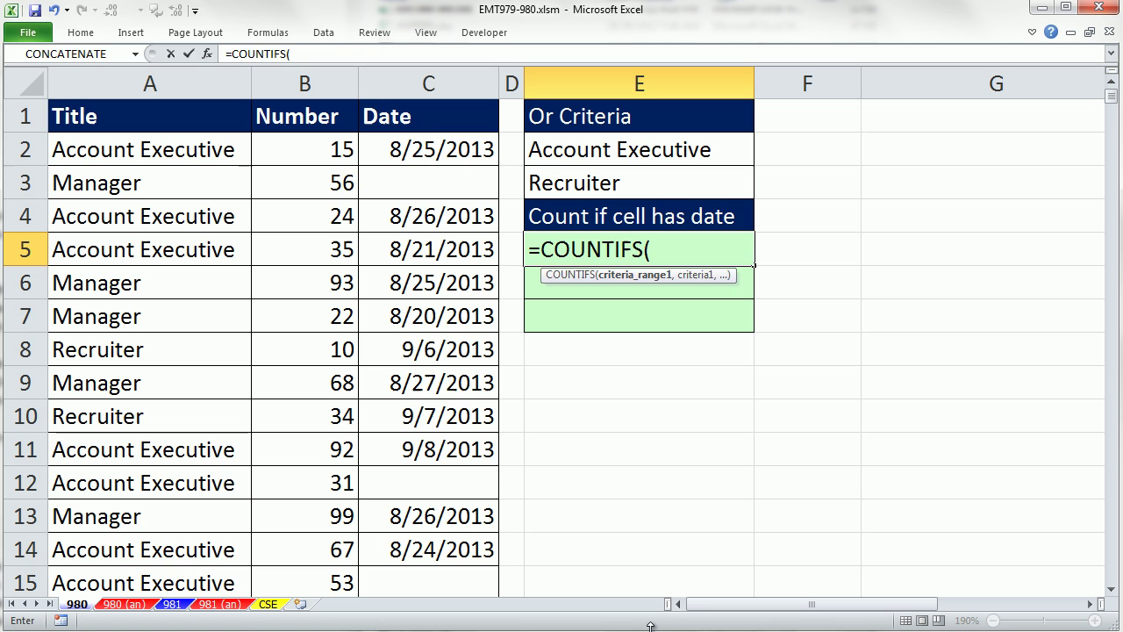
pyautogui.press('Escape')
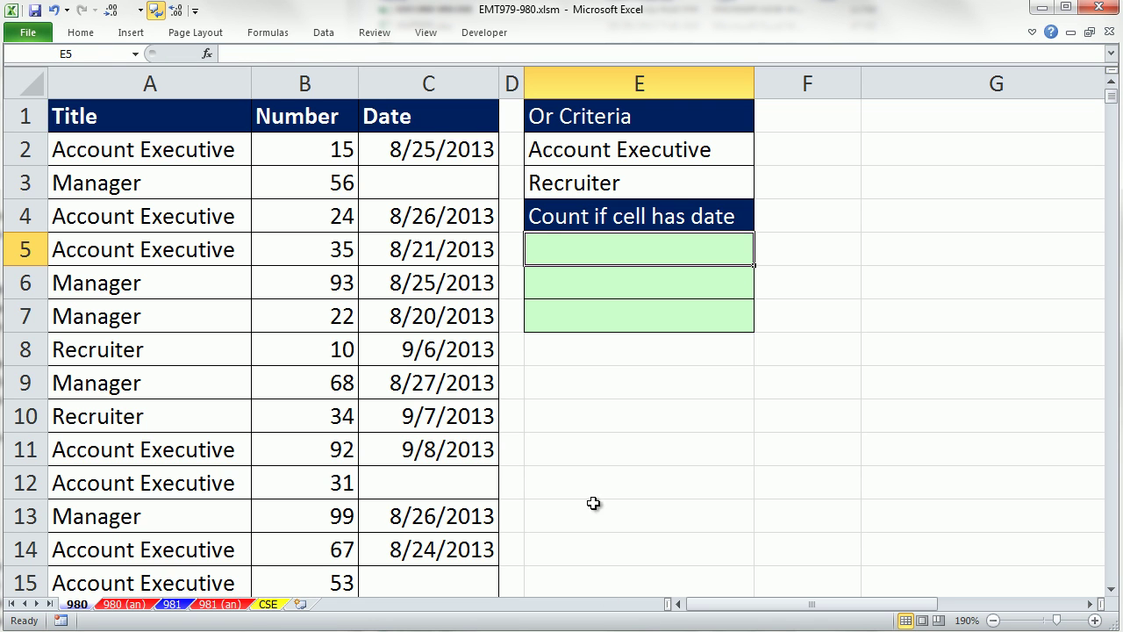
# Start a SUMPRODUCT formula in cell E5 with a double negative and two opening parentheses for the OR test.
pyautogui.moveTo(606, 151); pyautogui.dragTo(604, 182)
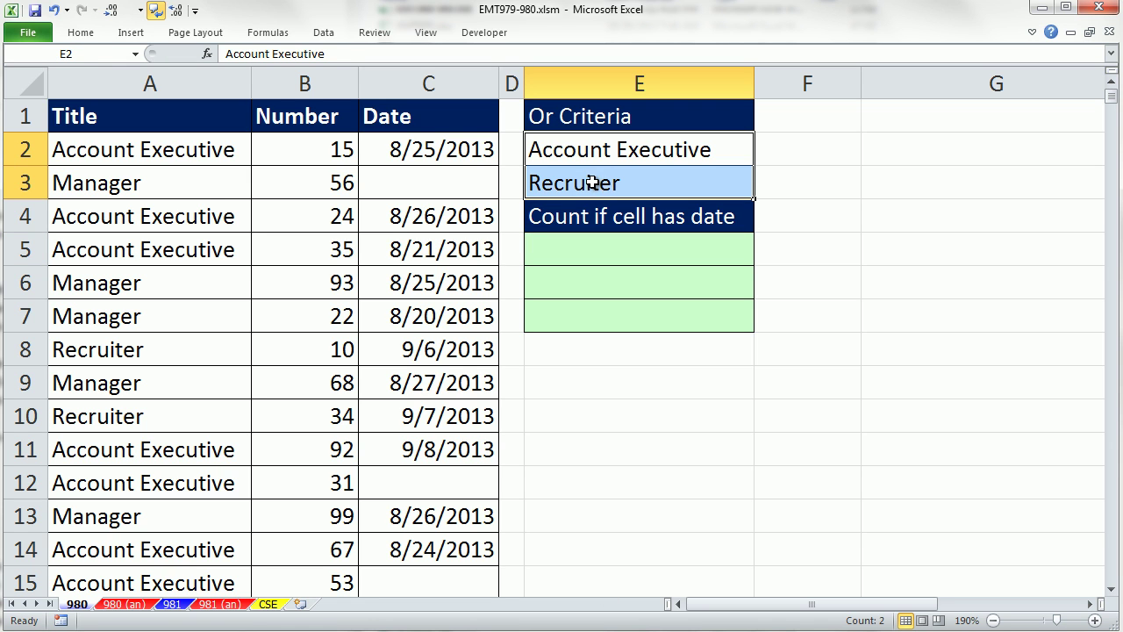
pyautogui.click(450, 145)
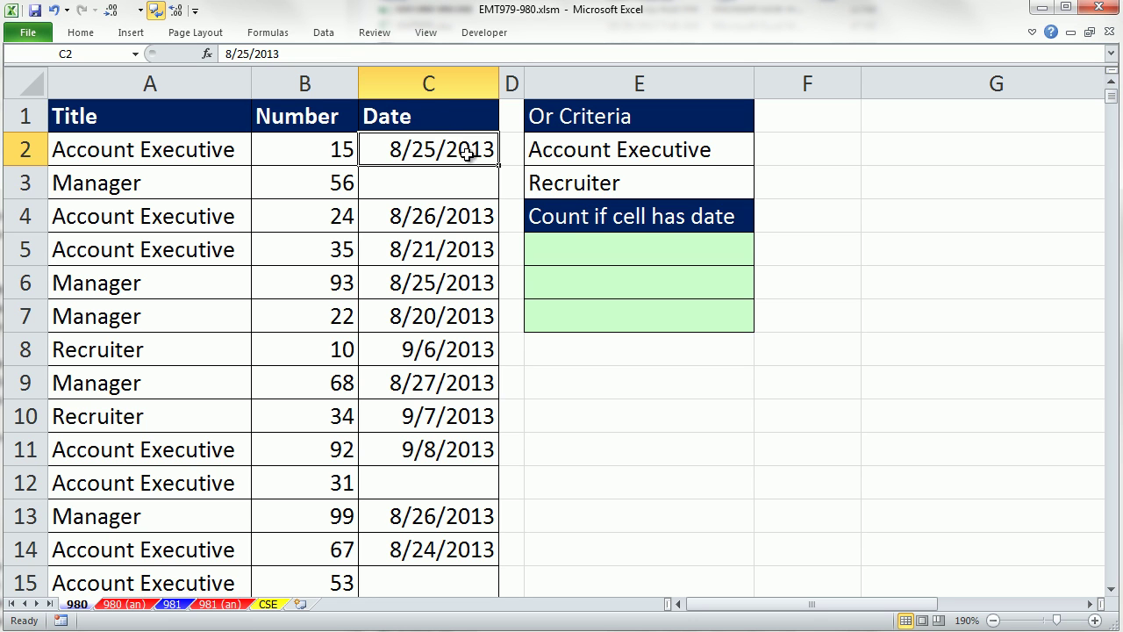
pyautogui.click(597, 256)
pyautogui.write('=sump')
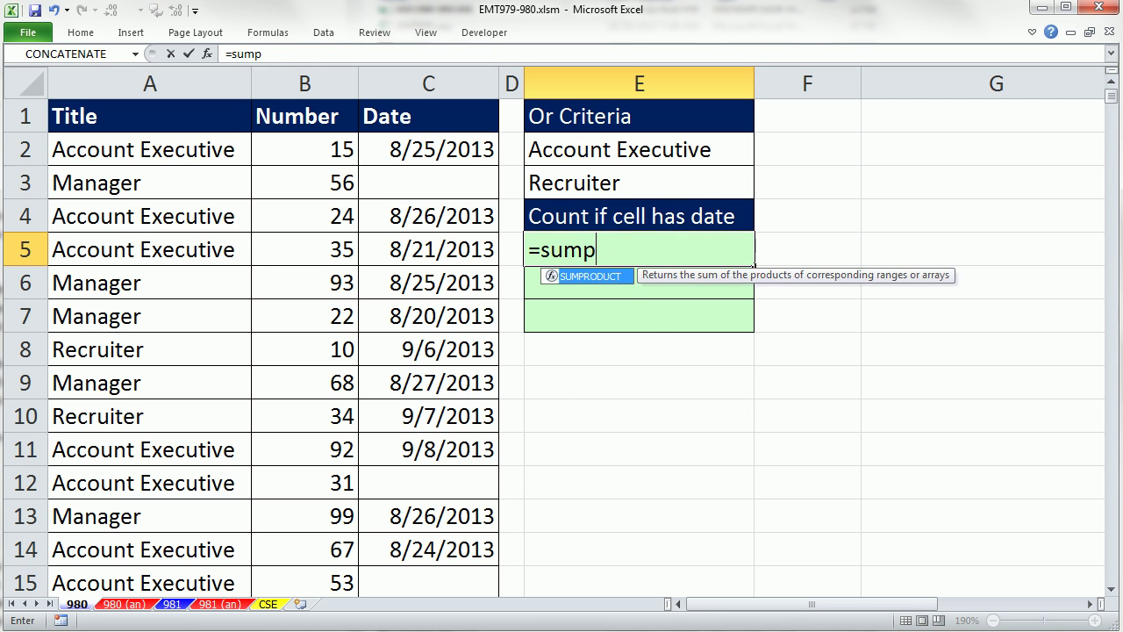
pyautogui.press('Tab')
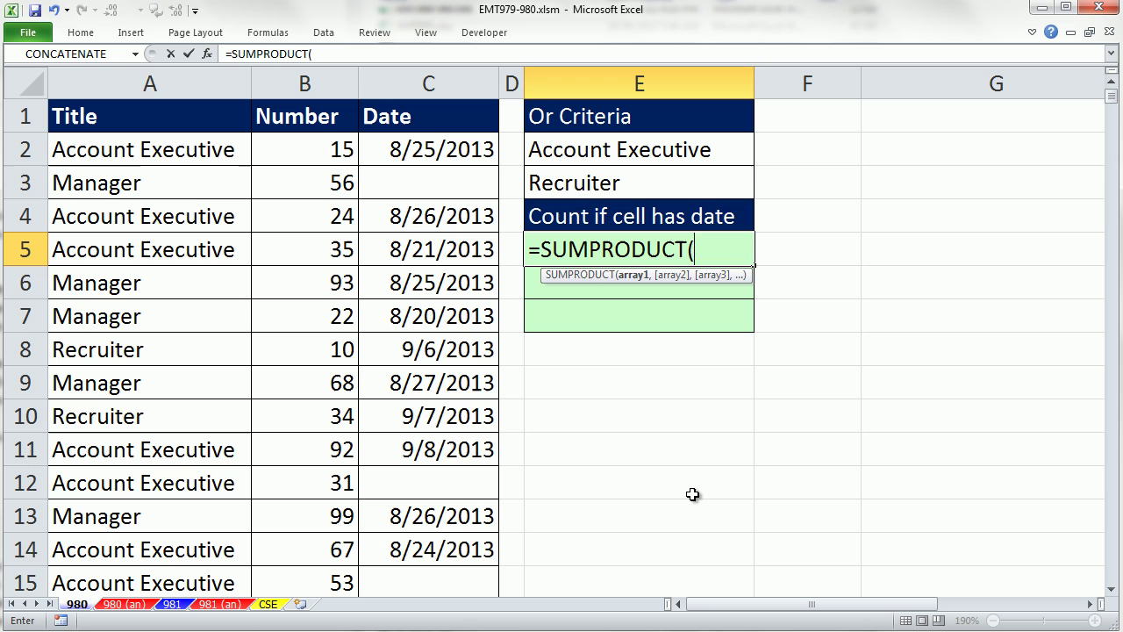
pyautogui.write('--(')
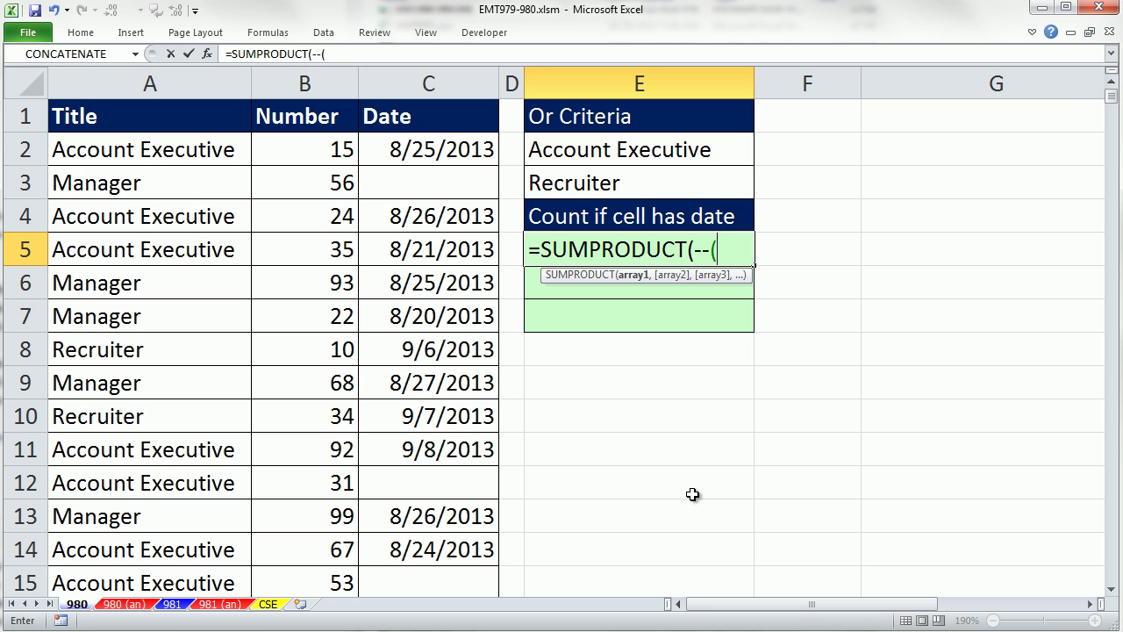
pyautogui.write('(')
# Add the first title condition to the formula, comparing A2:A25000 with E2, and close its parenthesis.
pyautogui.click(136, 153)
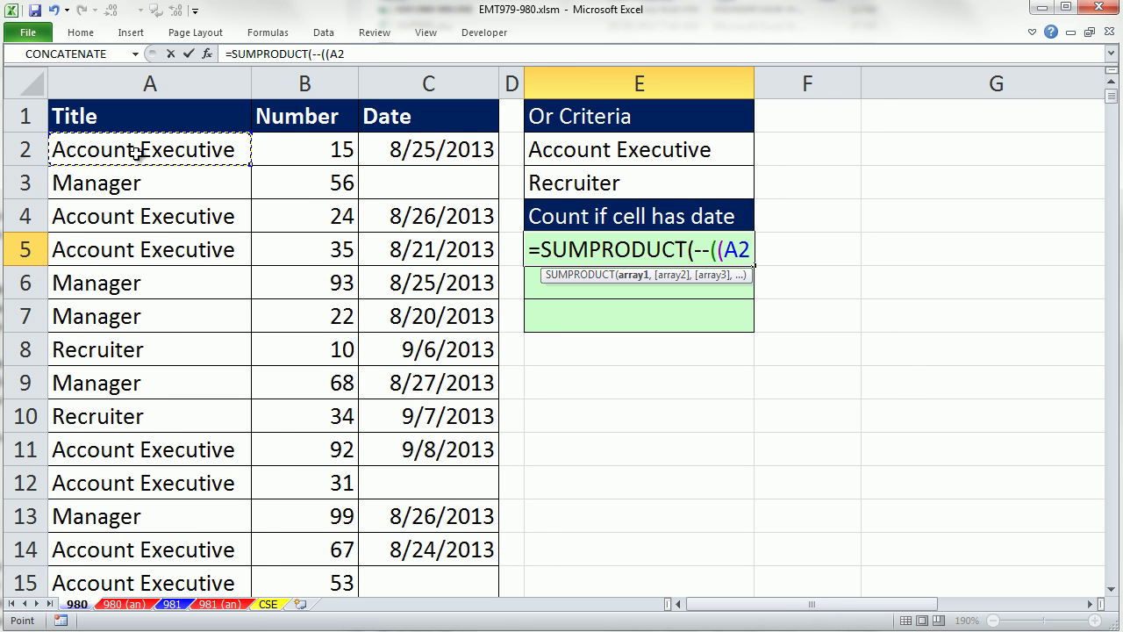
pyautogui.hotkey('ctrl', 'shift', 'Down')
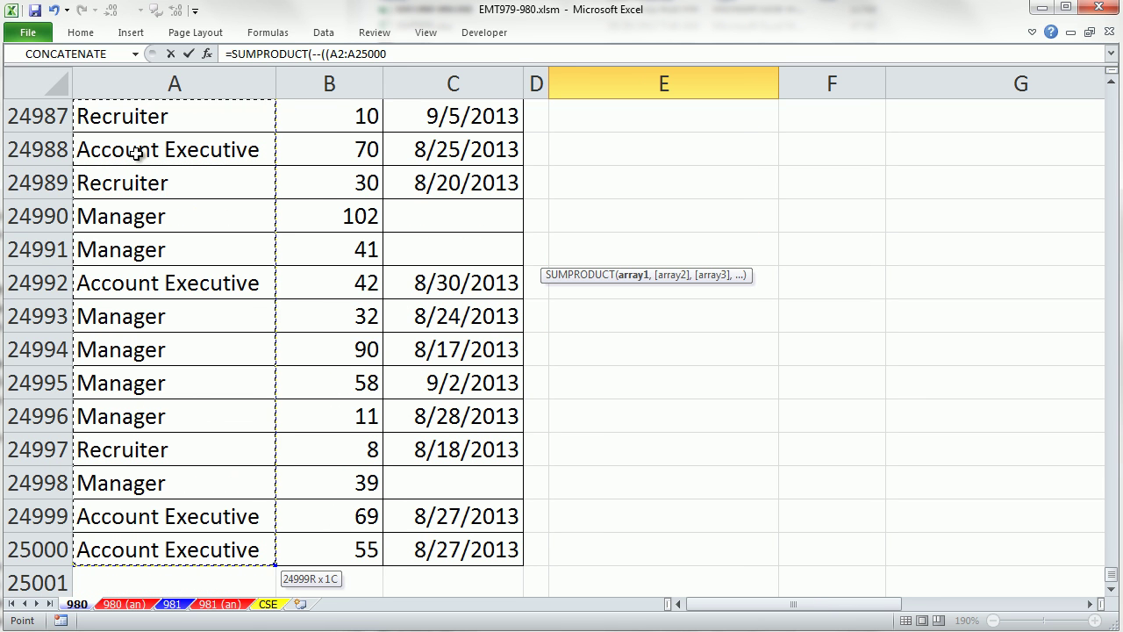
pyautogui.hotkey('ctrl', 'BackSpace')
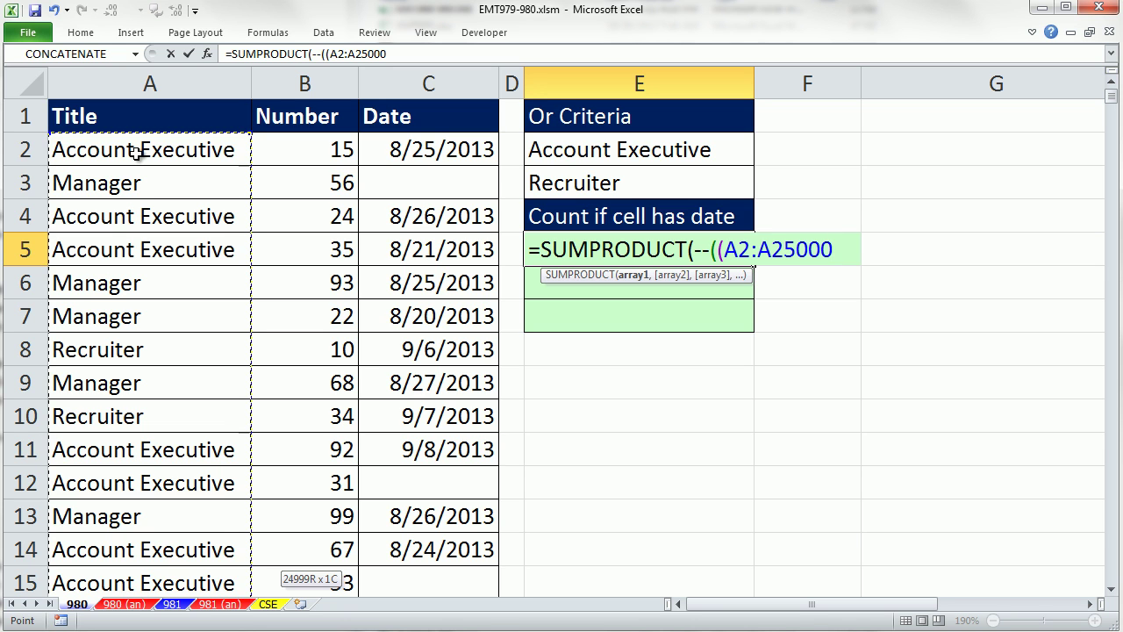
pyautogui.write('=')
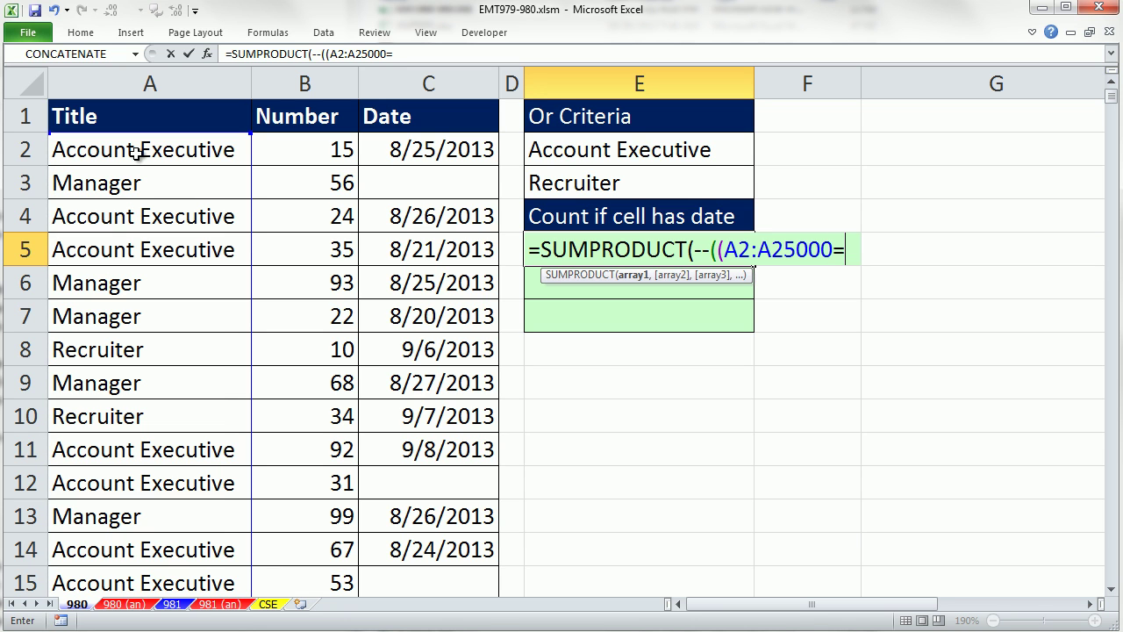
pyautogui.click(629, 153)
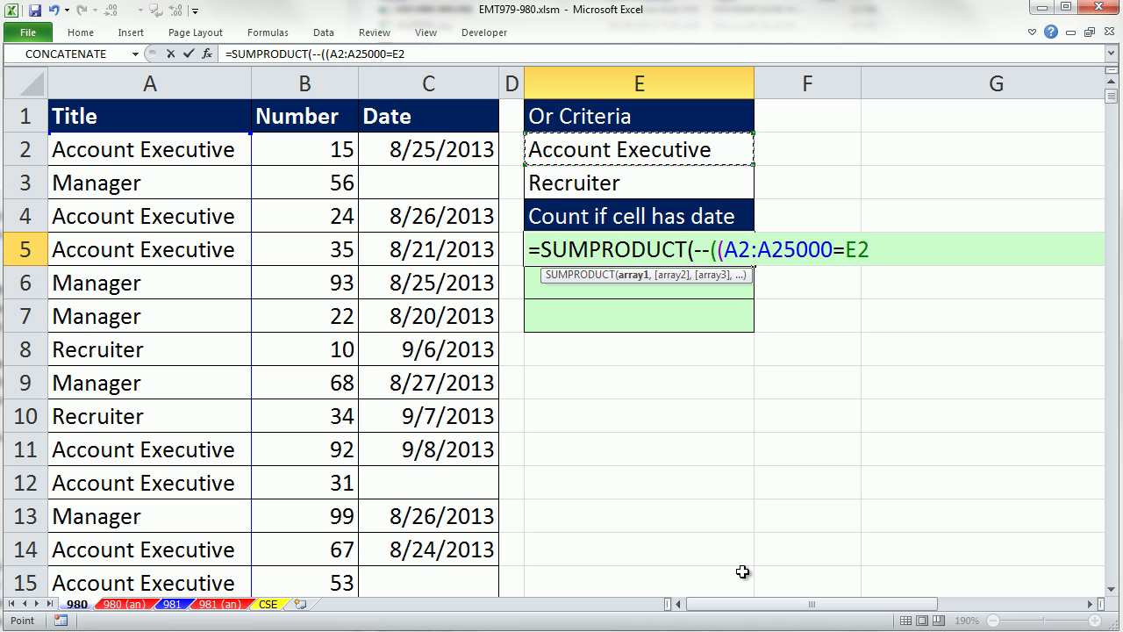
pyautogui.write(')')
# Try to evaluate the A2:A25000=E2 comparison inside the formula.
pyautogui.moveTo(724, 249); pyautogui.dragTo(869, 249)
pyautogui.click(863, 250)
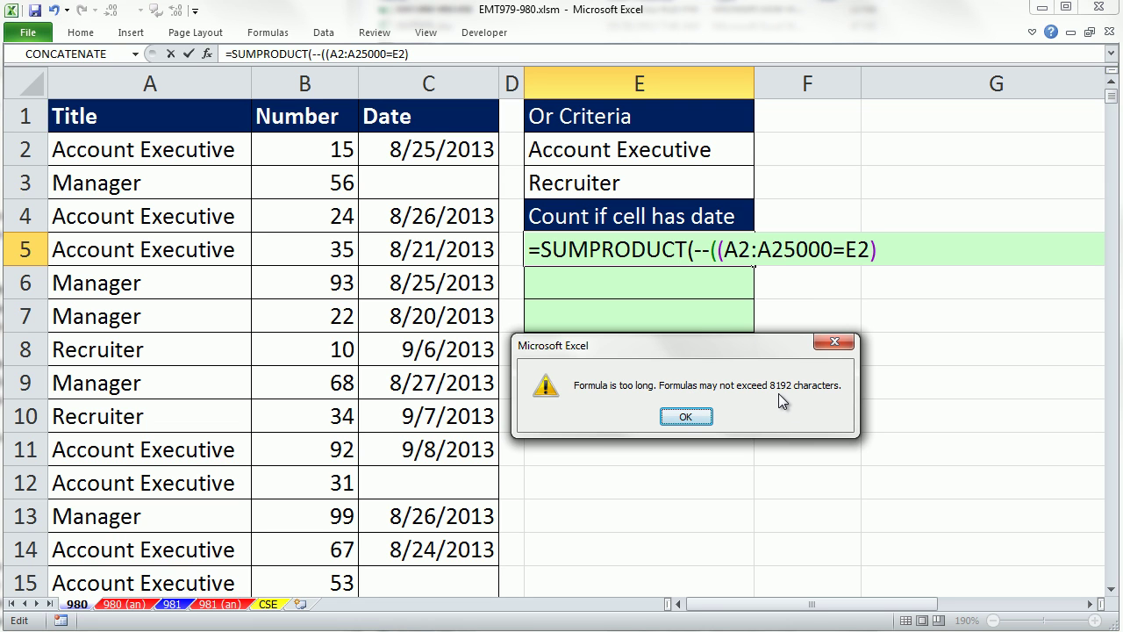
pyautogui.click(686, 416)
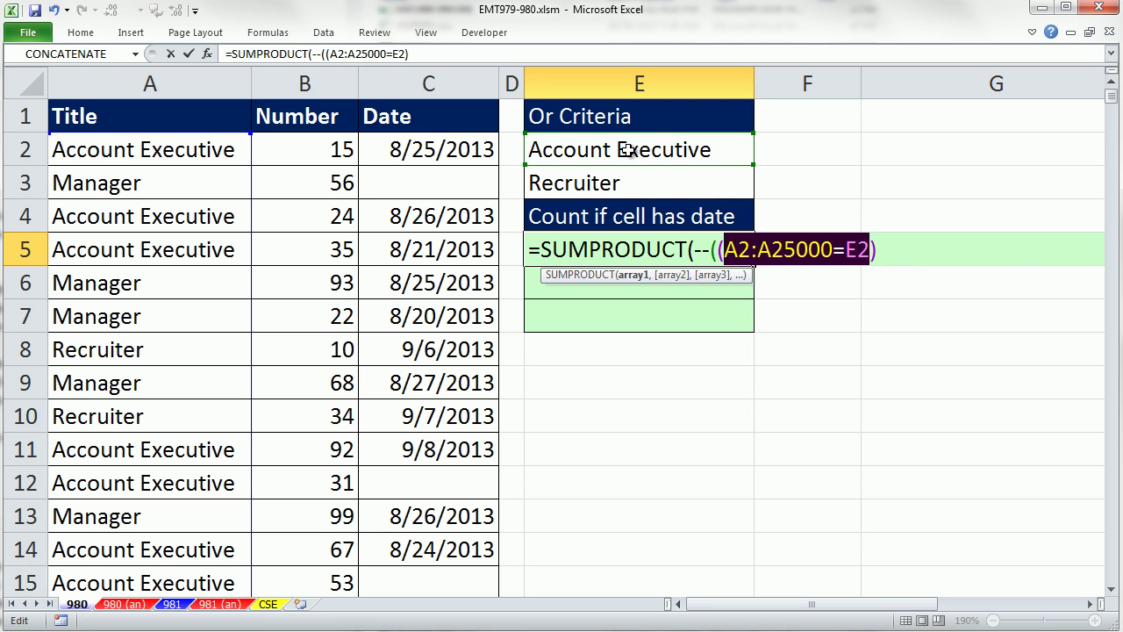
# Add the second OR condition +(A2:A25000=E3) to the formula and close the first array's parenthesis.
pyautogui.click(886, 257)
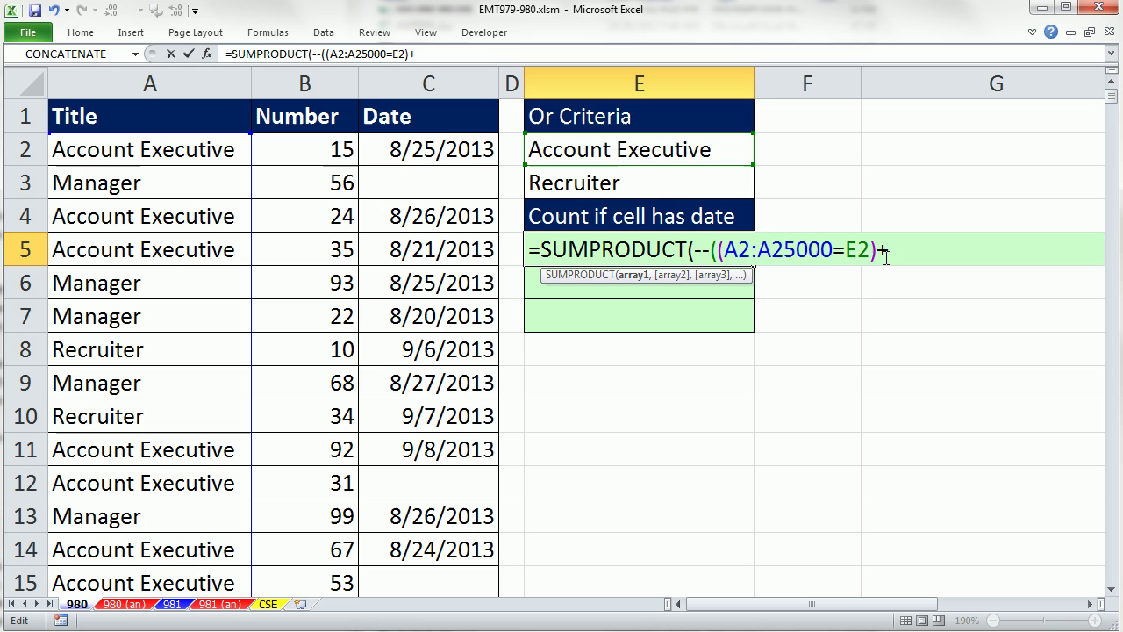
pyautogui.write('(')
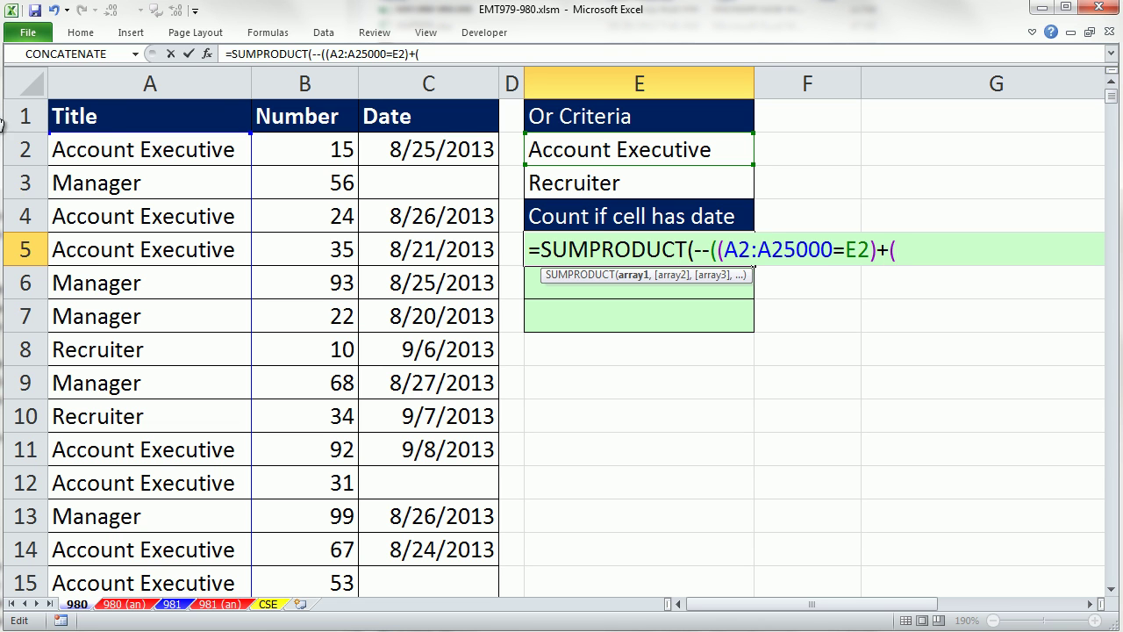
pyautogui.click(130, 147)
pyautogui.hotkey('ctrl', 'shift', 'Down')
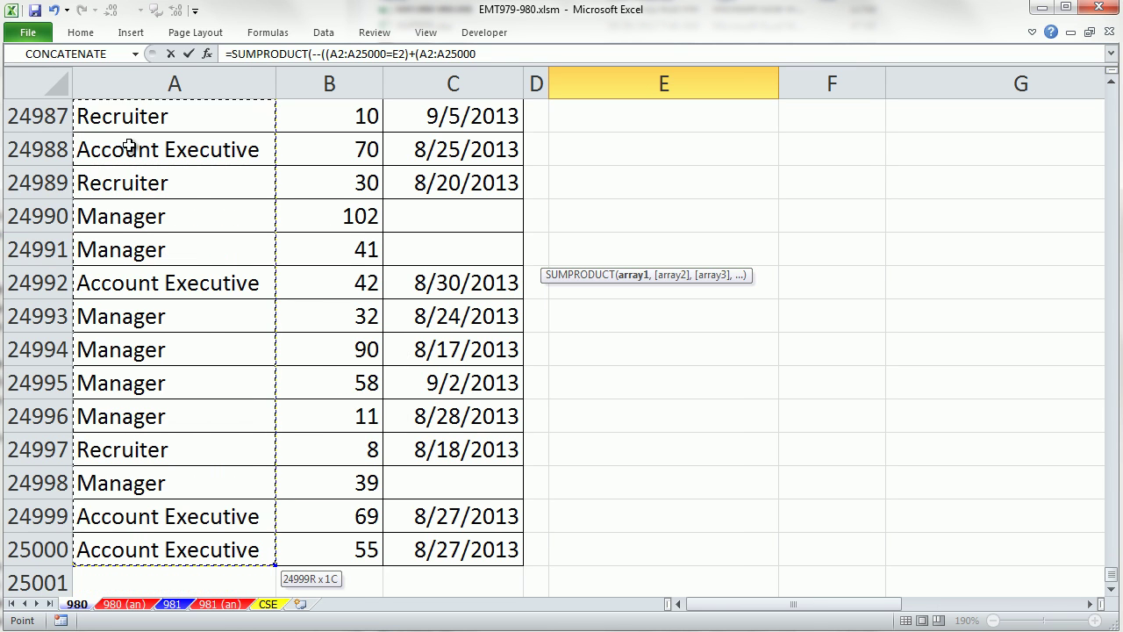
pyautogui.hotkey('ctrl', 'BackSpace')
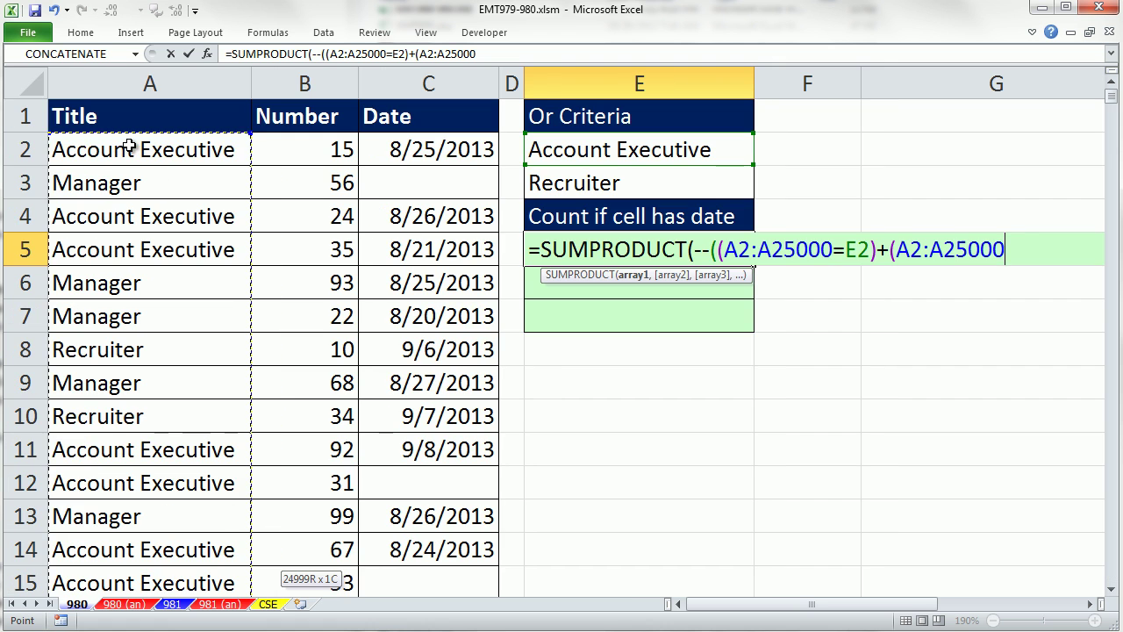
pyautogui.write('=')
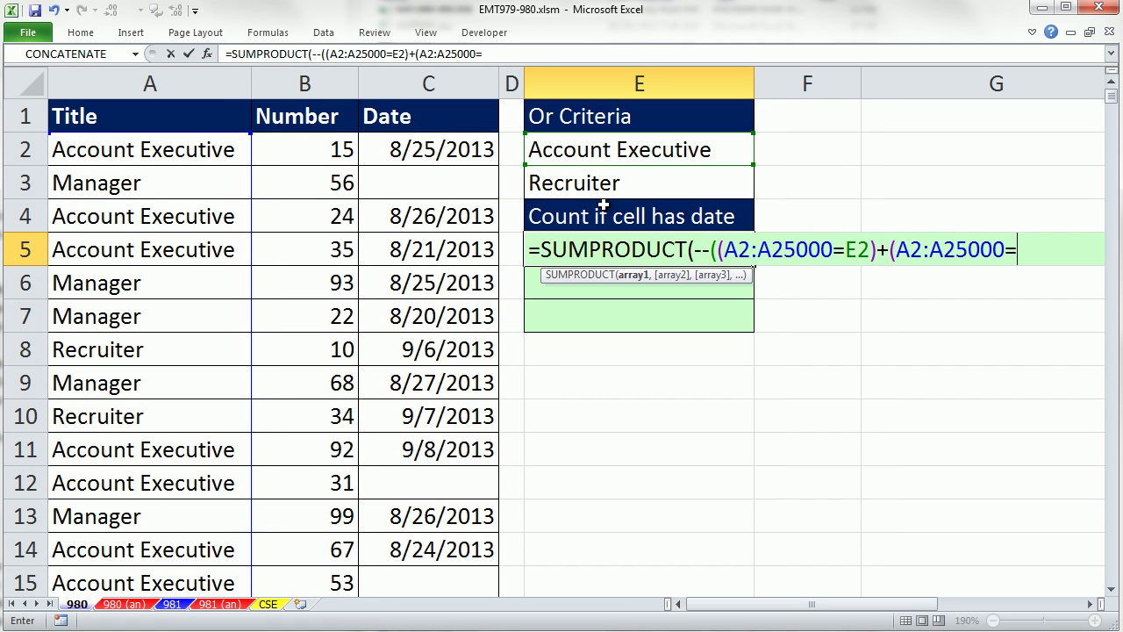
pyautogui.click(601, 187)
pyautogui.write(')')
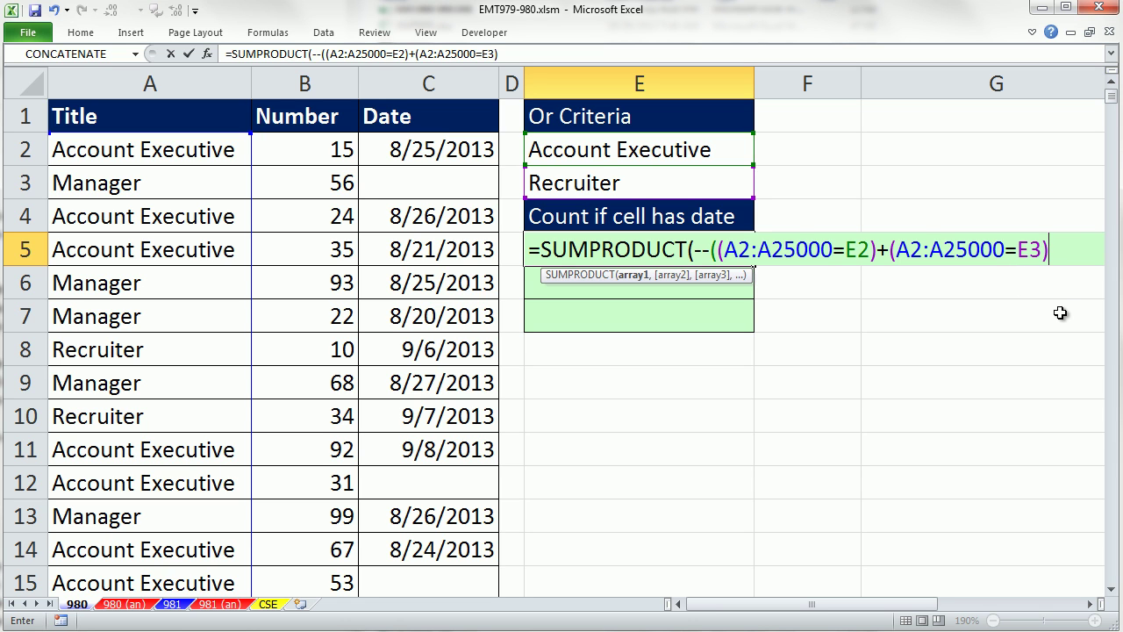
pyautogui.write(')')
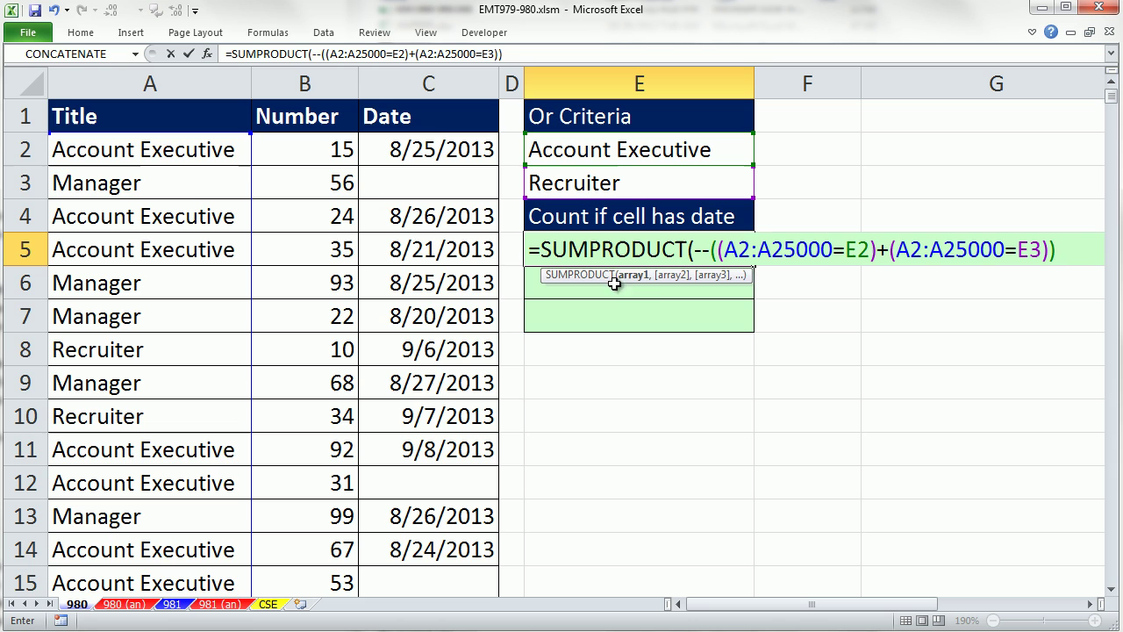
# Add --ISNUMBER(C2:C25000) as the second SUMPRODUCT array and close the formula's parentheses.
pyautogui.write(',')
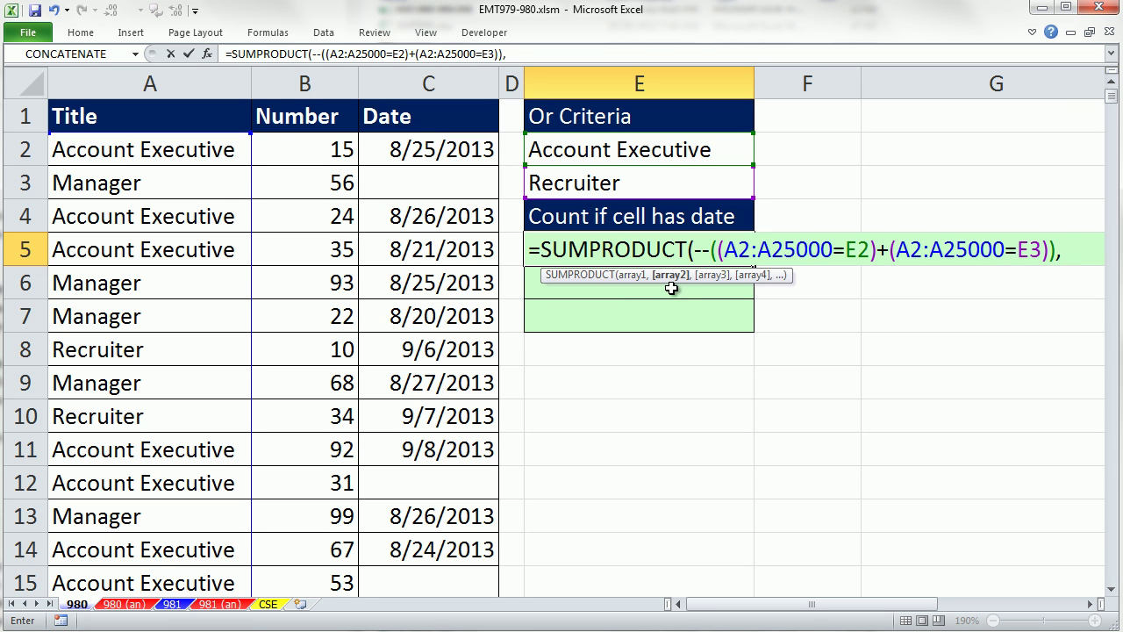
pyautogui.write('--(')
pyautogui.press('BackSpace')
pyautogui.write('isnu')
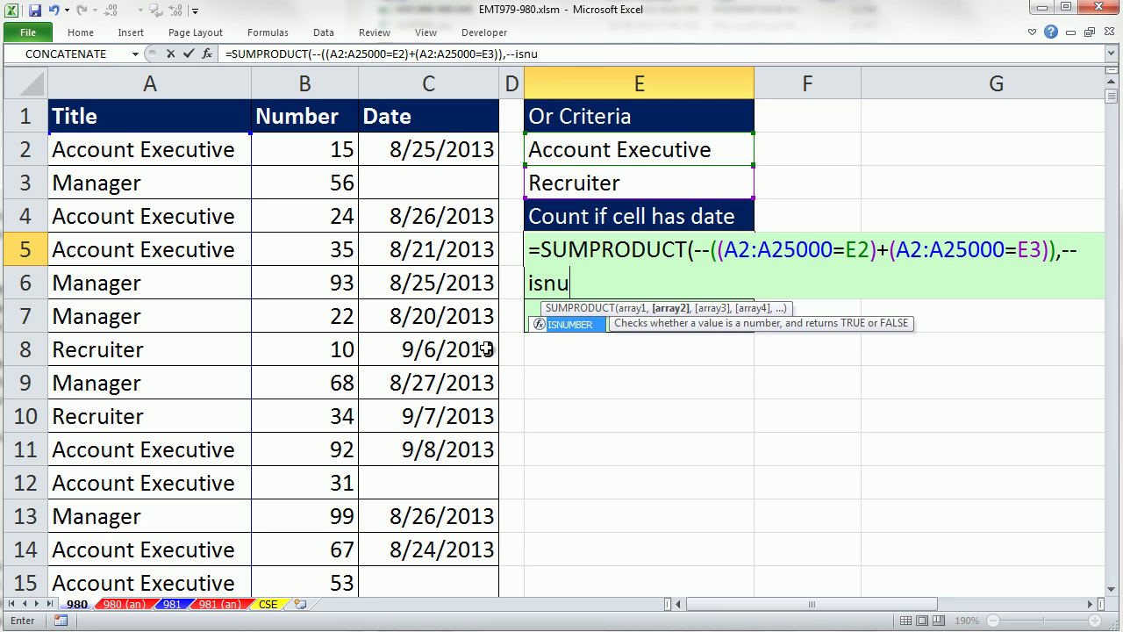
pyautogui.press('Tab')
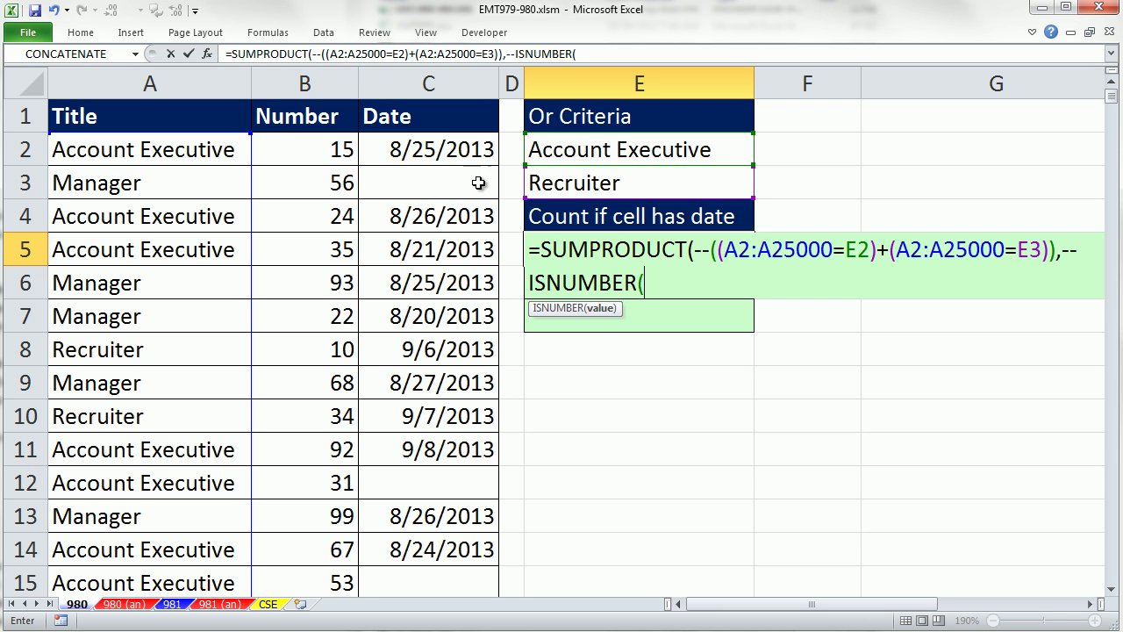
pyautogui.moveTo(723, 251); pyautogui.dragTo(833, 253)
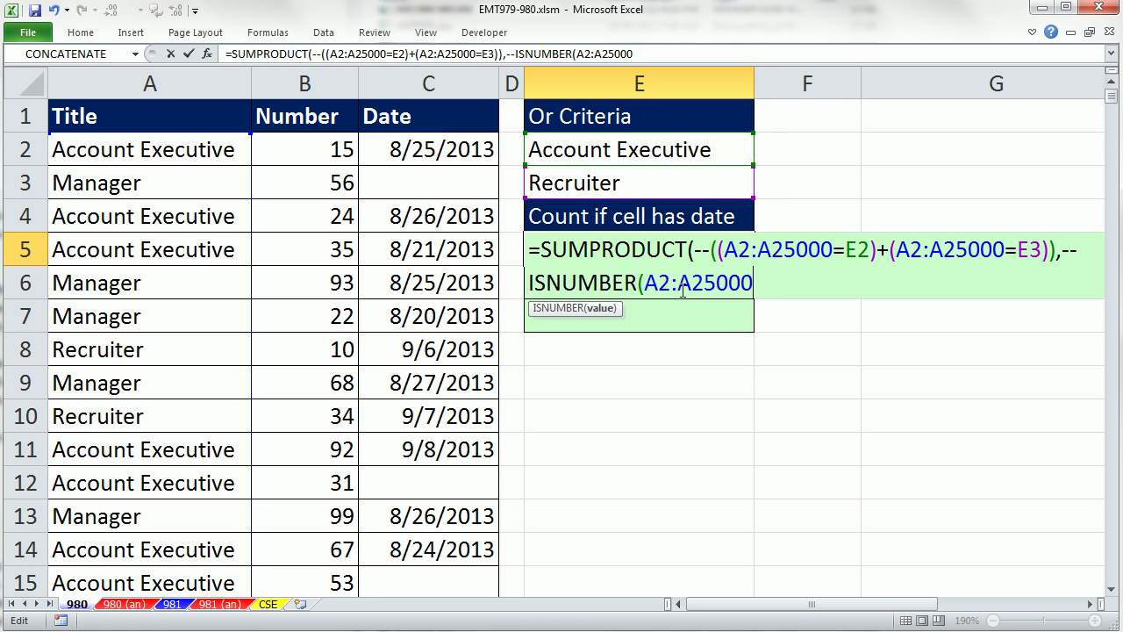
pyautogui.moveTo(652, 285); pyautogui.dragTo(690, 283)
pyautogui.write('c2:c')
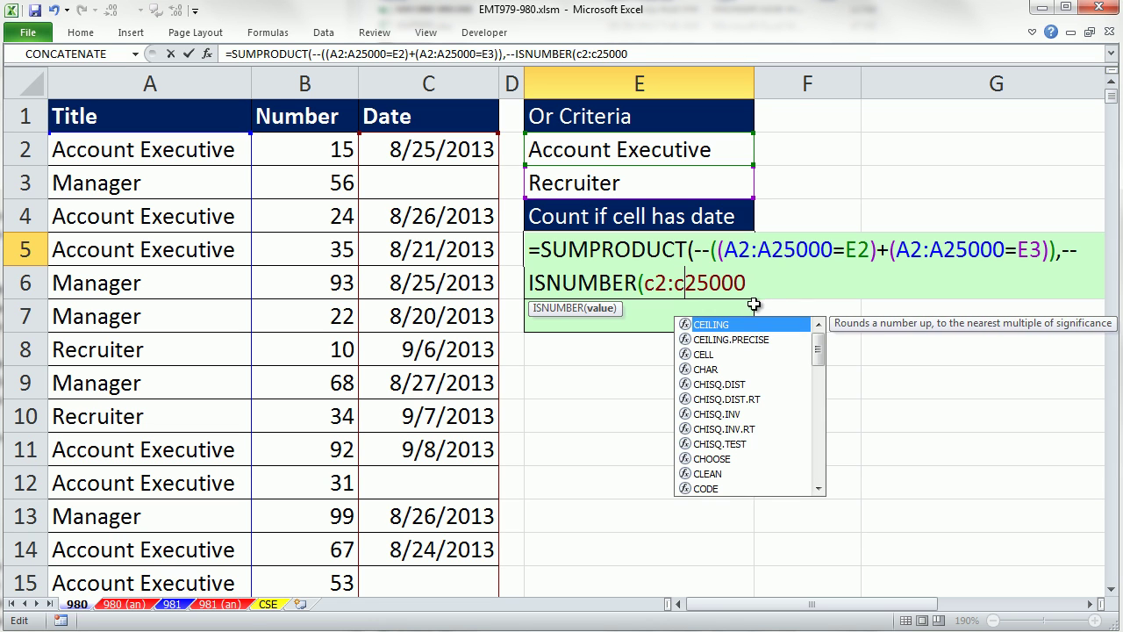
pyautogui.click(751, 288)
pyautogui.write(')')
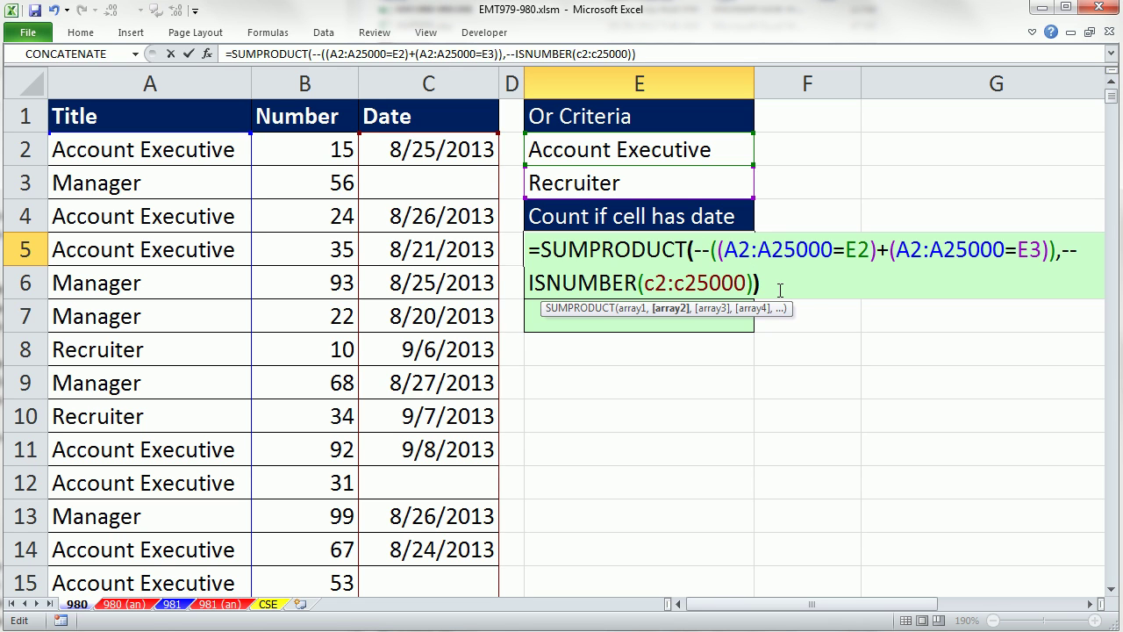
# Enter the SUMPRODUCT formula in E5 and copy its full text into E6.
pyautogui.press('Return')
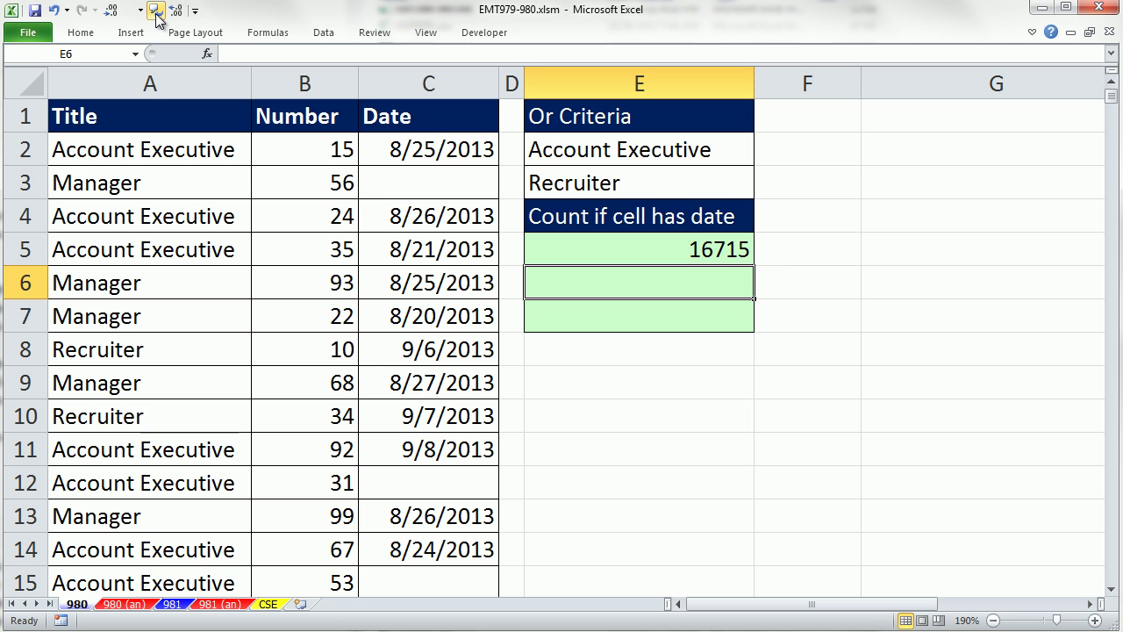
pyautogui.doubleClick(737, 250)
pyautogui.moveTo(786, 283); pyautogui.dragTo(313, 170)
pyautogui.hotkey('ctrl', 'c')
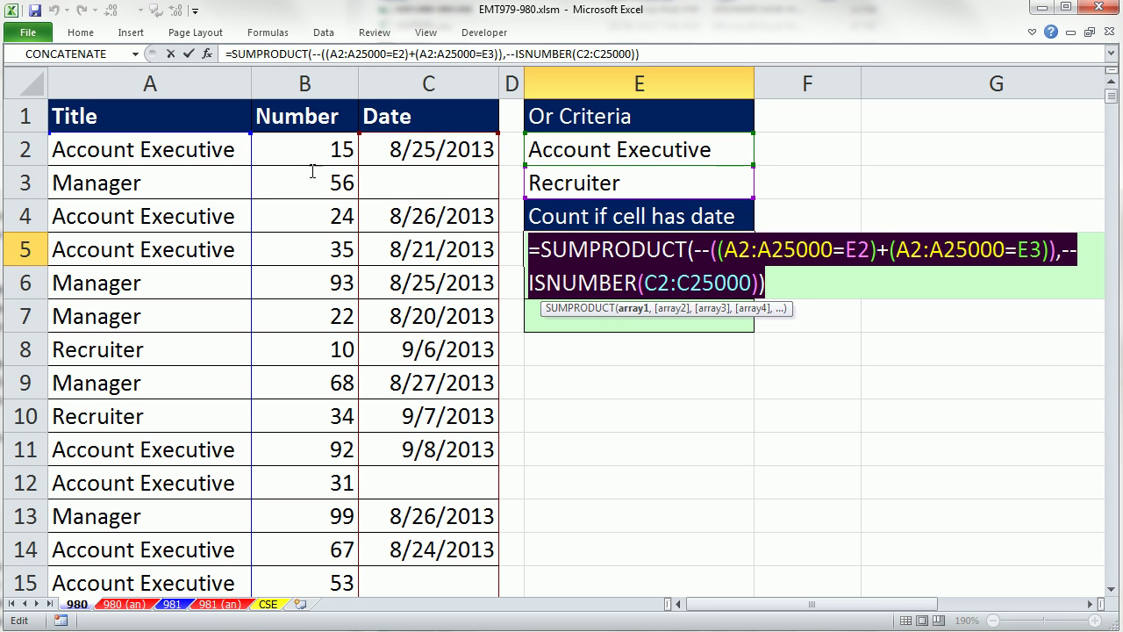
pyautogui.hotkey('ctrl', 'Return')
pyautogui.click(564, 274)
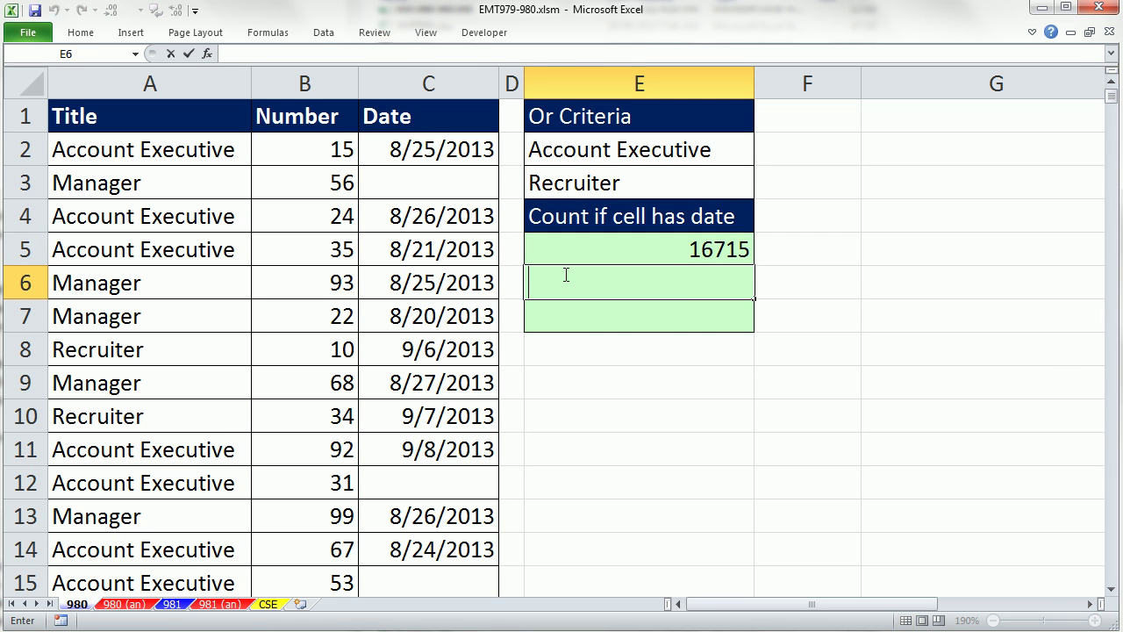
pyautogui.hotkey('ctrl', 'v')
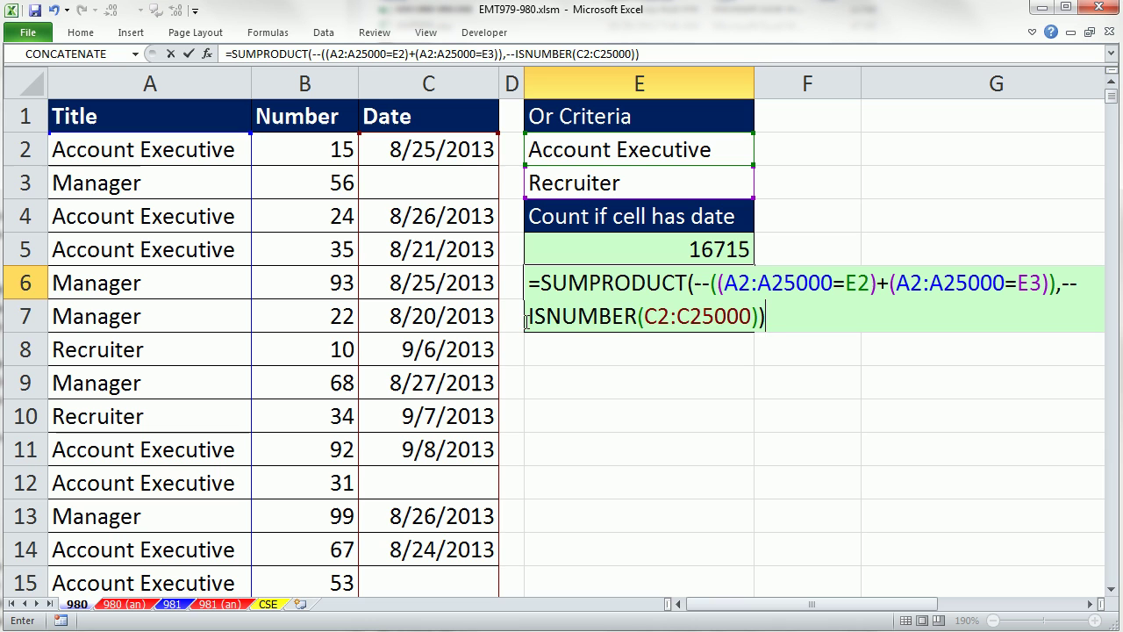
pyautogui.press('F2')
pyautogui.hotkey('shift', 'Home')
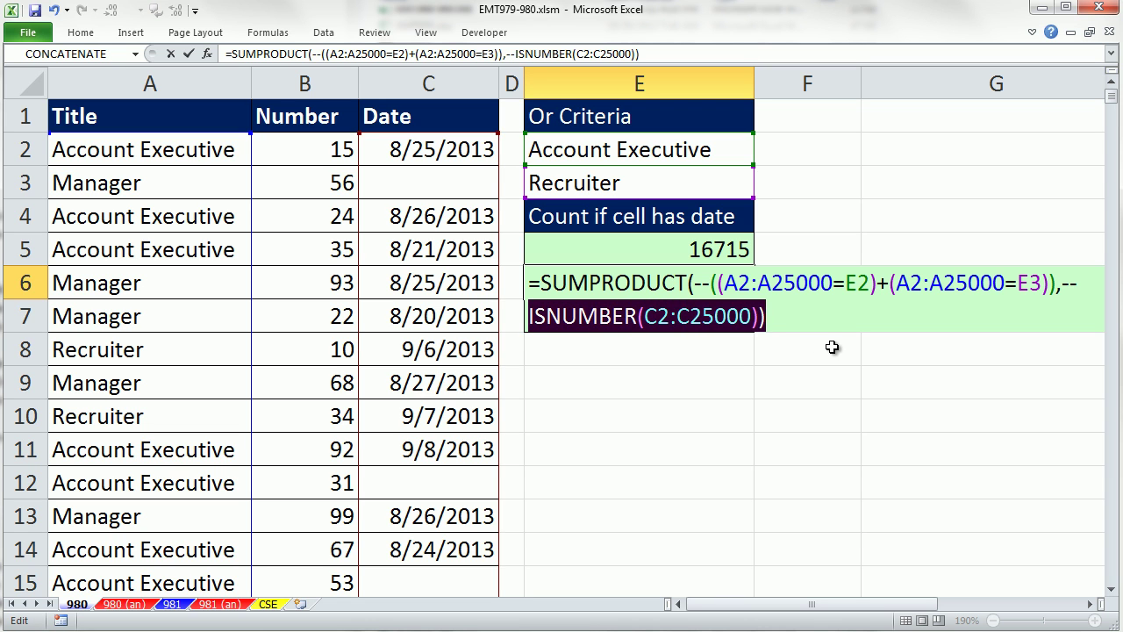
pyautogui.write('(')
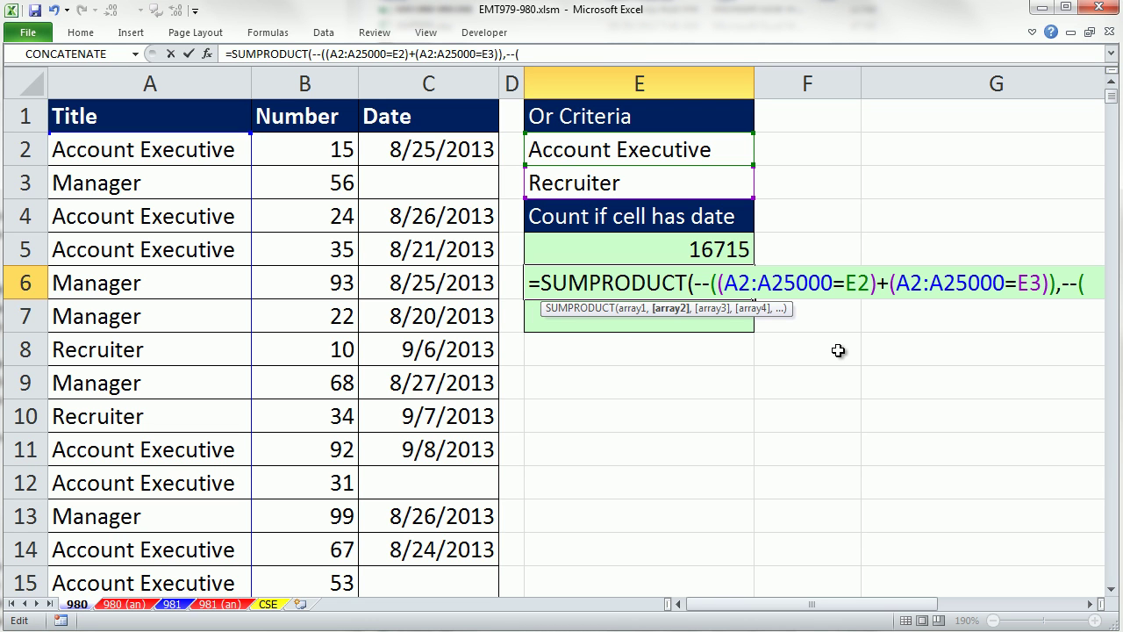
pyautogui.hotkey('ctrl', 'z')
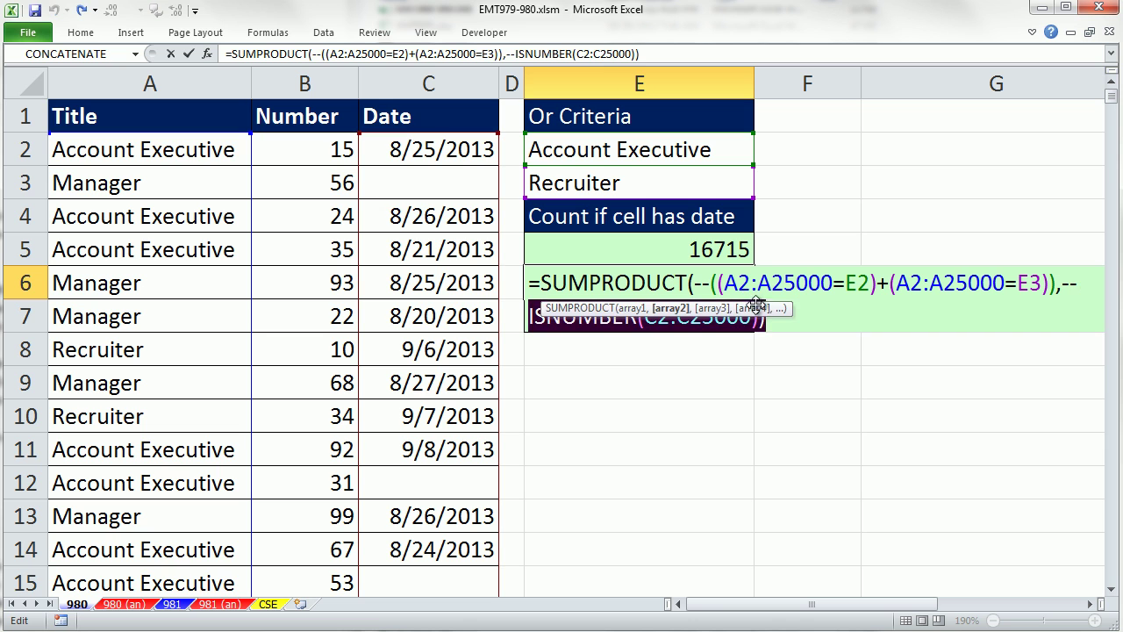
pyautogui.press('End')
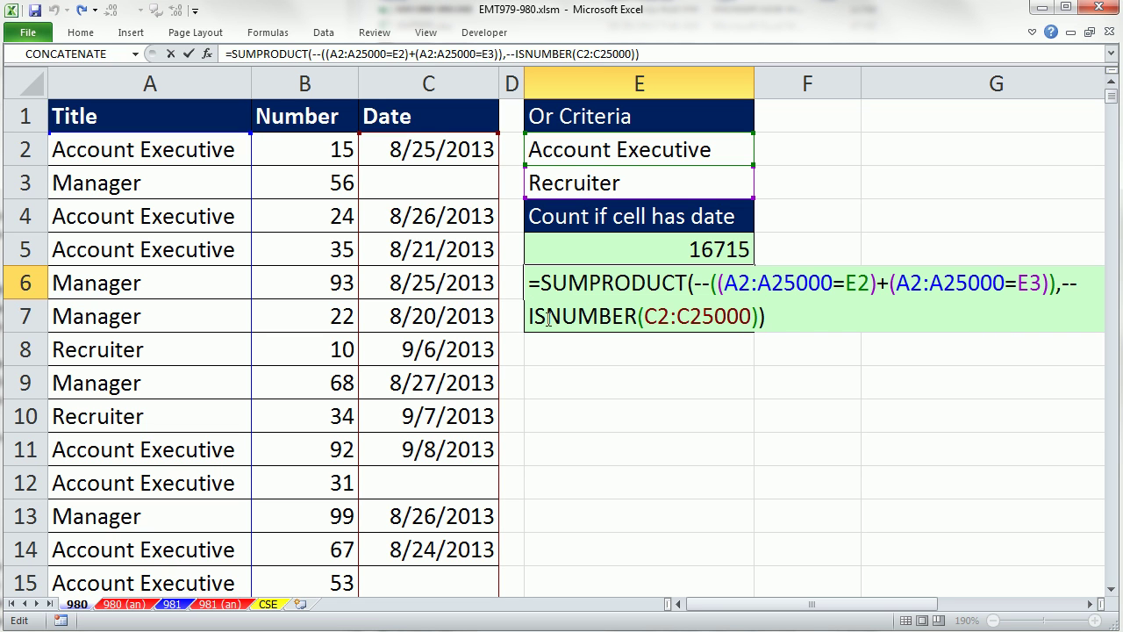
# Replace the ISNUMBER test in the E6 formula with (C2:C25000<>"") and enter the formula.
pyautogui.moveTo(531, 318); pyautogui.dragTo(639, 320)
pyautogui.press('Delete')
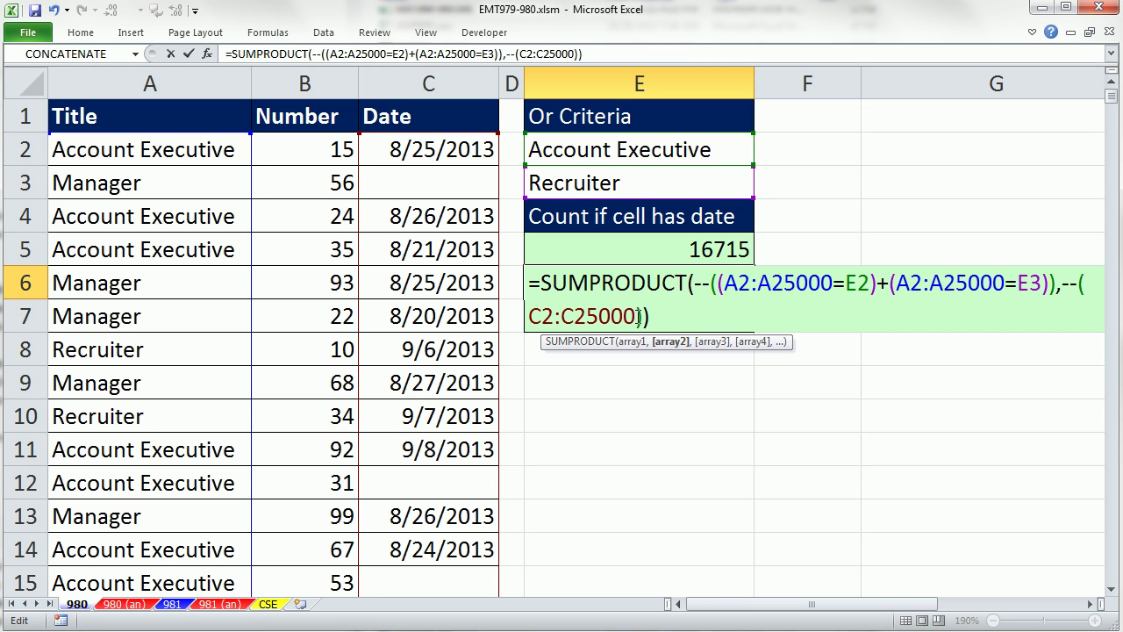
pyautogui.write('<>""')
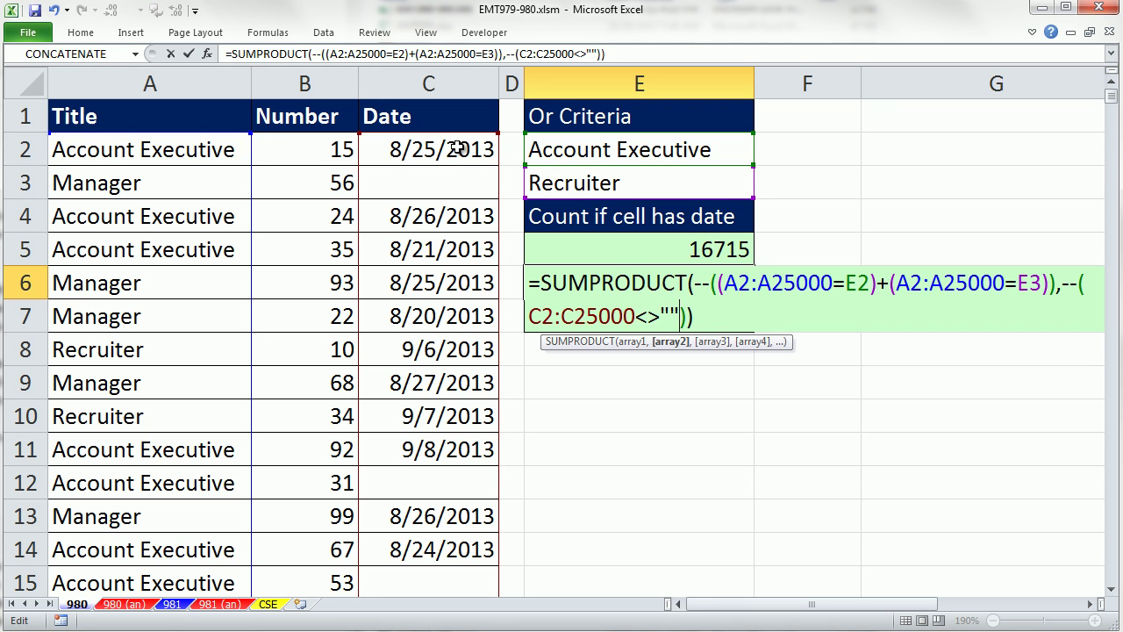
pyautogui.hotkey('ctrl', 'Return')
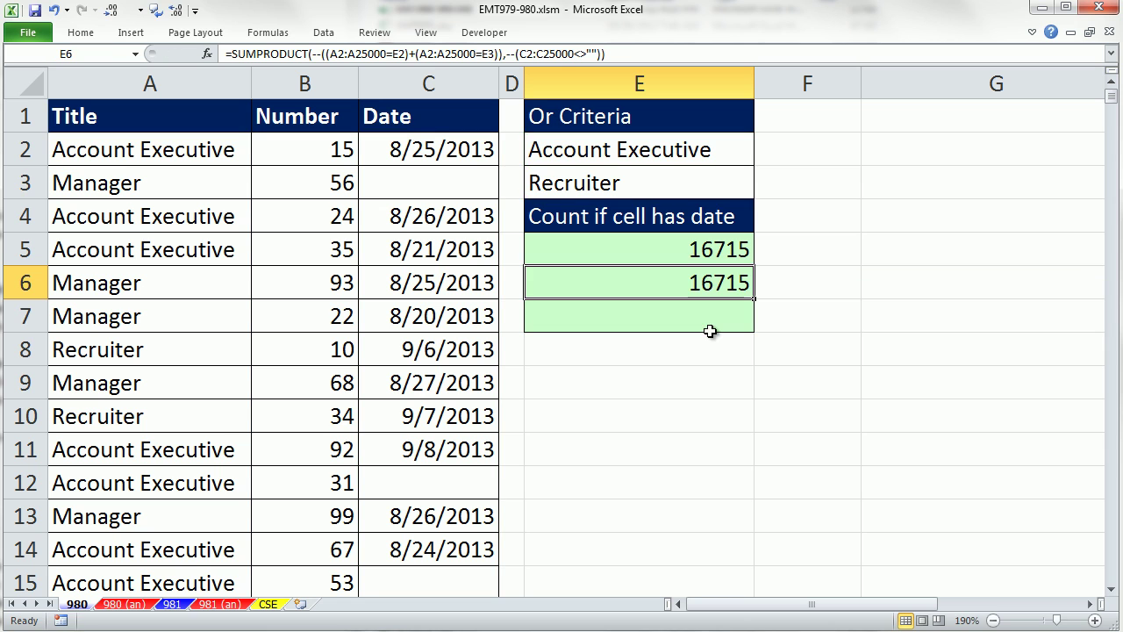
pyautogui.press('F2')
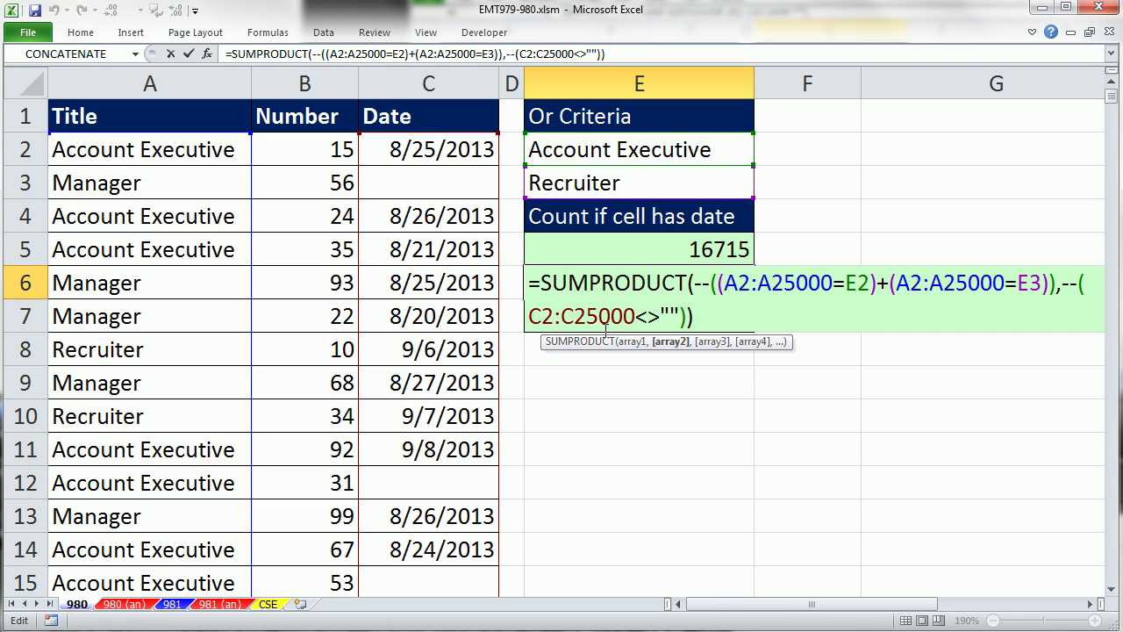
pyautogui.hotkey('ctrl', 'Return')
# Start a MATCH formula in E7 using the titles A2:A25000 as the lookup values.
pyautogui.click(540, 314)
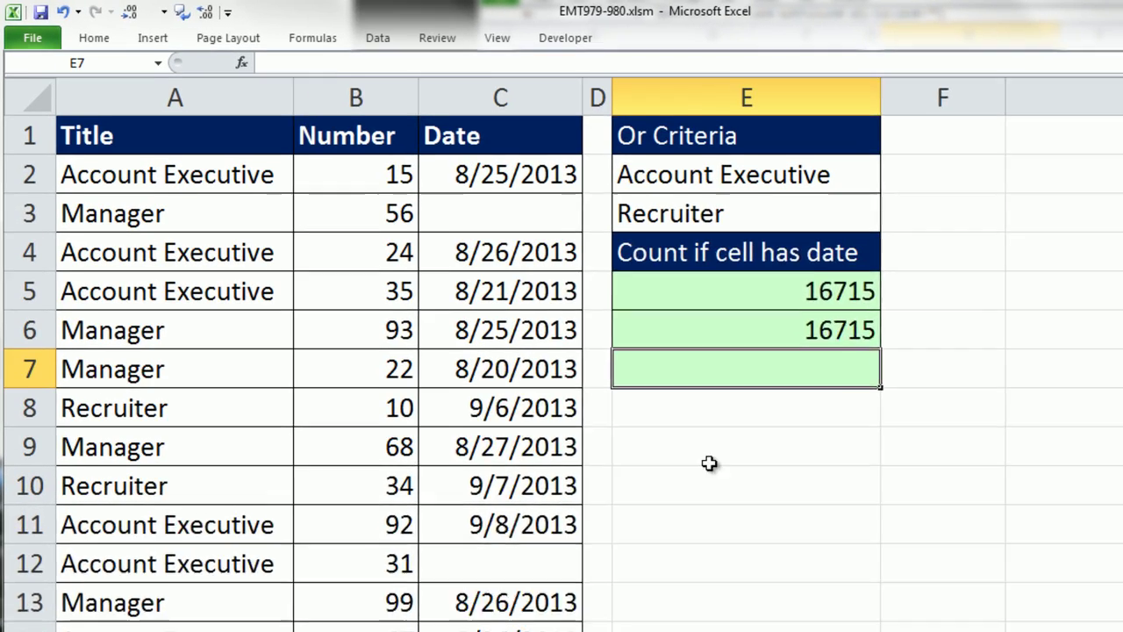
pyautogui.write('=m')
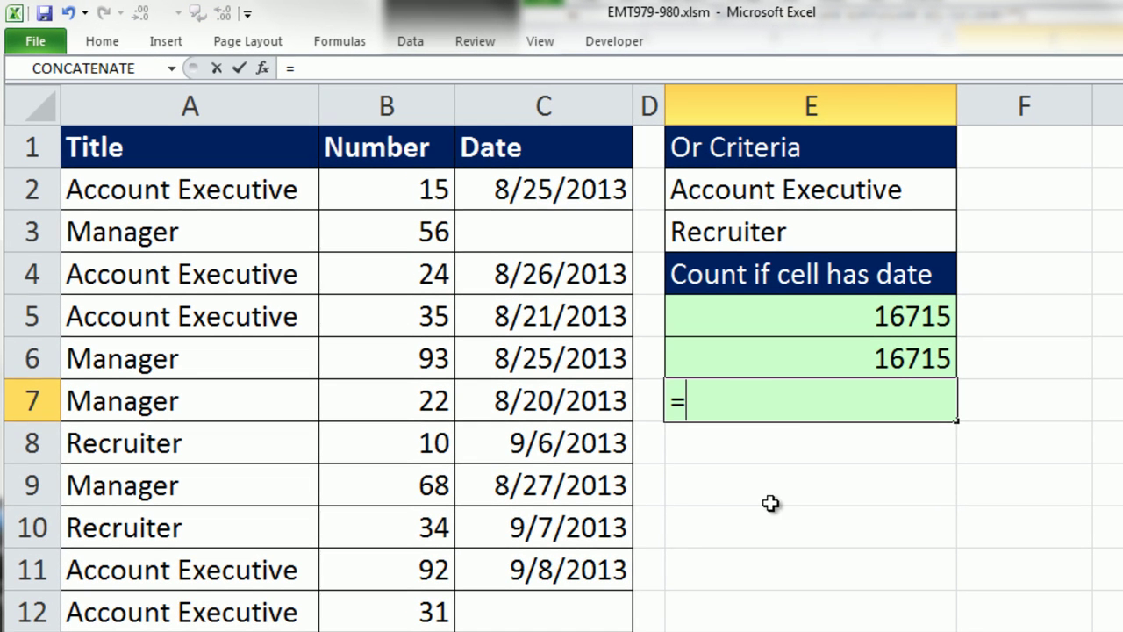
pyautogui.write('atc')
pyautogui.press('BackSpace')
pyautogui.press('BackSpace')
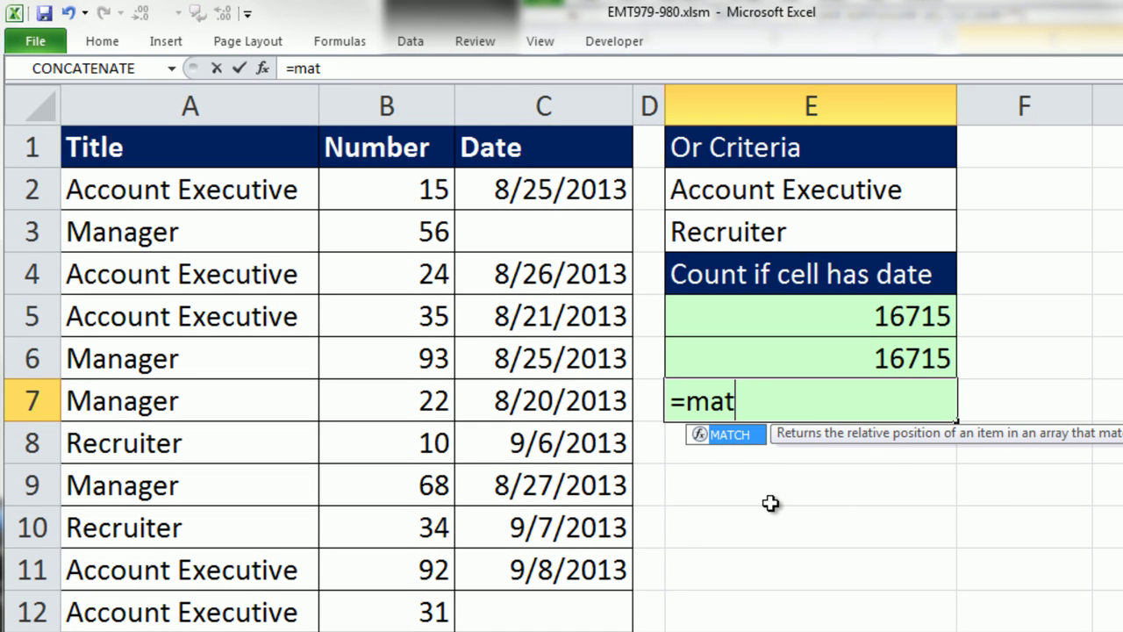
pyautogui.press('Tab')
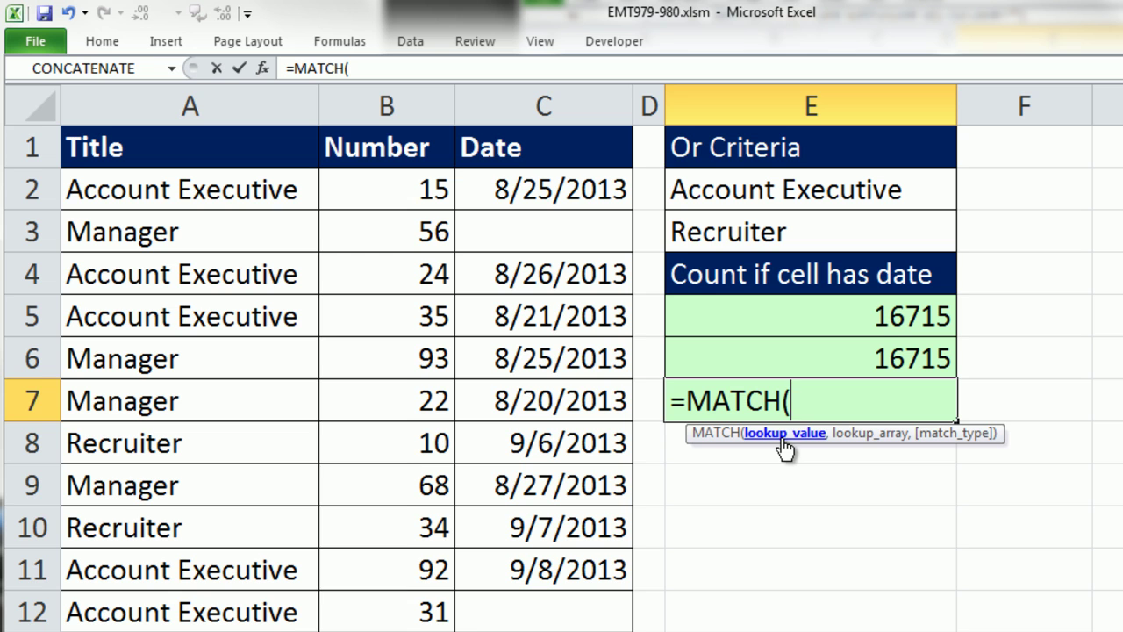
pyautogui.click(180, 187)
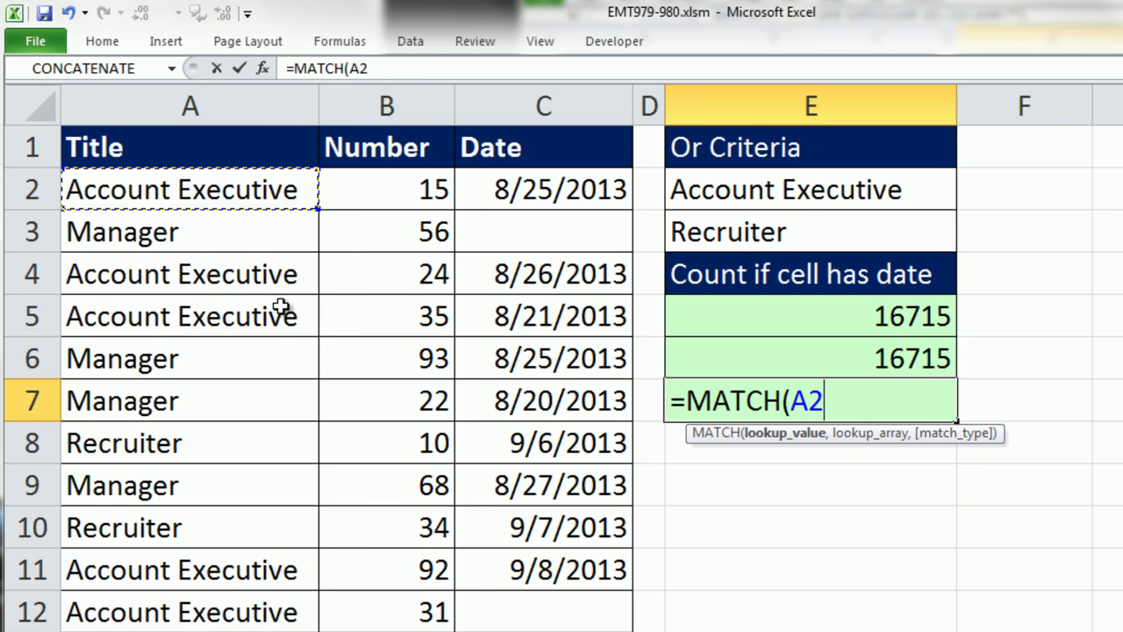
pyautogui.hotkey('ctrl', 'shift', 'Down')
pyautogui.hotkey('ctrl', 'BackSpace')
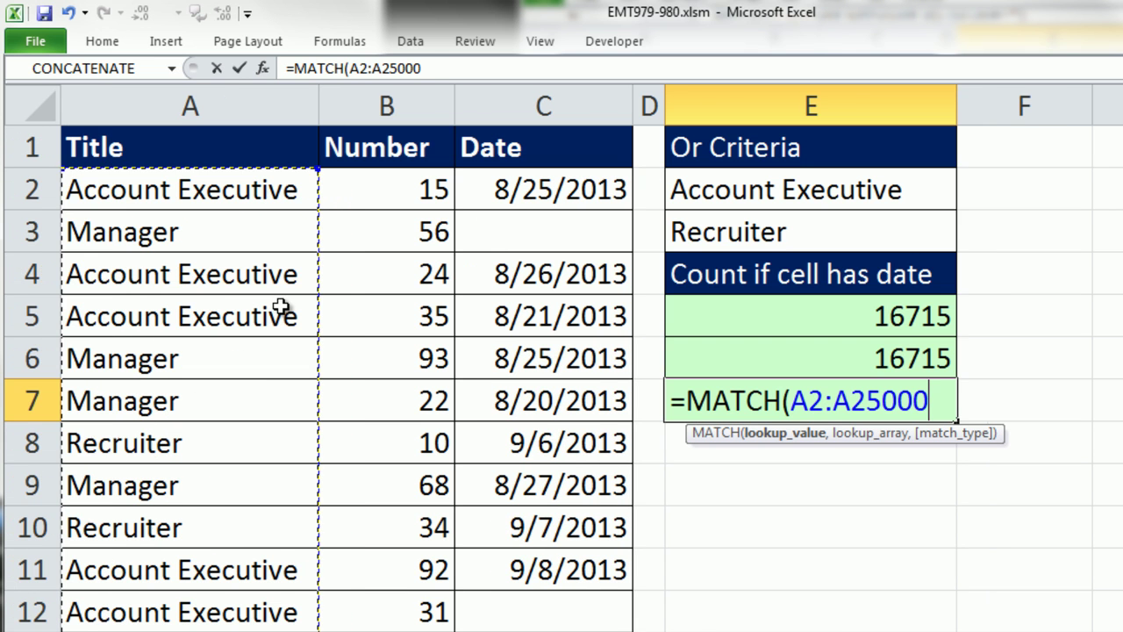
pyautogui.write(',')
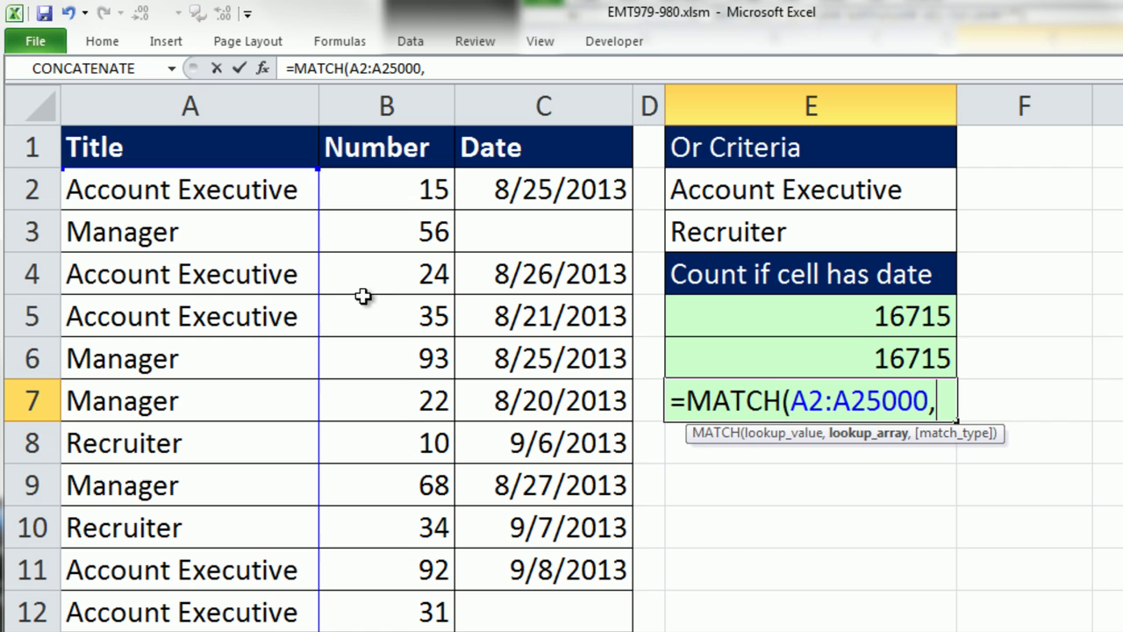
# Complete the MATCH with E2:E3 as the lookup array and 0 for exact match, and close its parenthesis.
pyautogui.moveTo(816, 195); pyautogui.dragTo(821, 223)
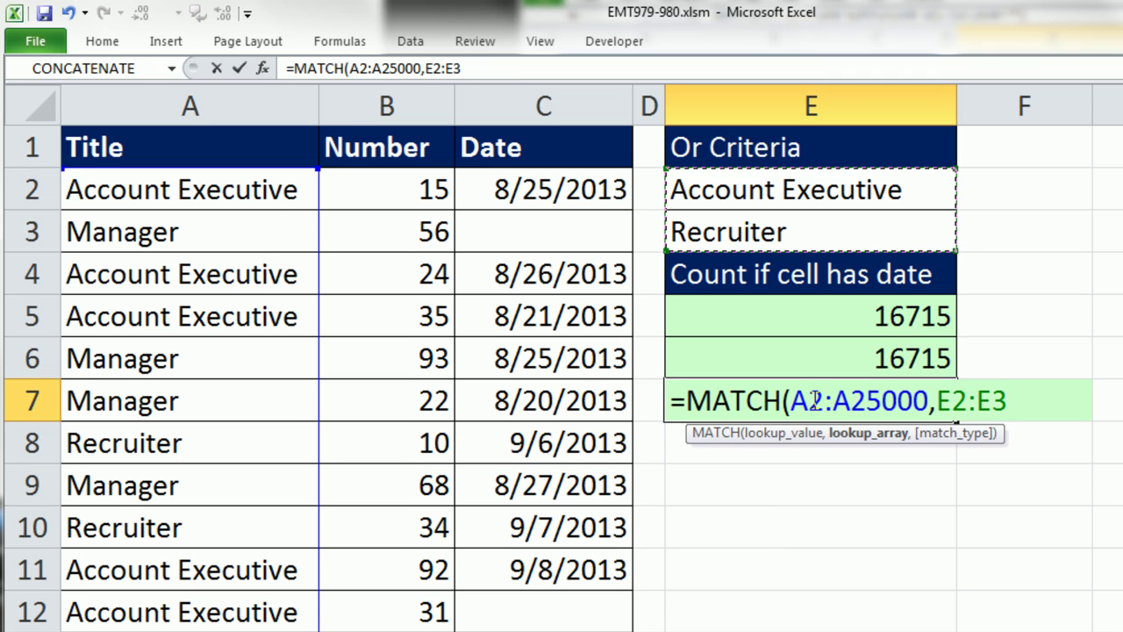
pyautogui.write(',0)')
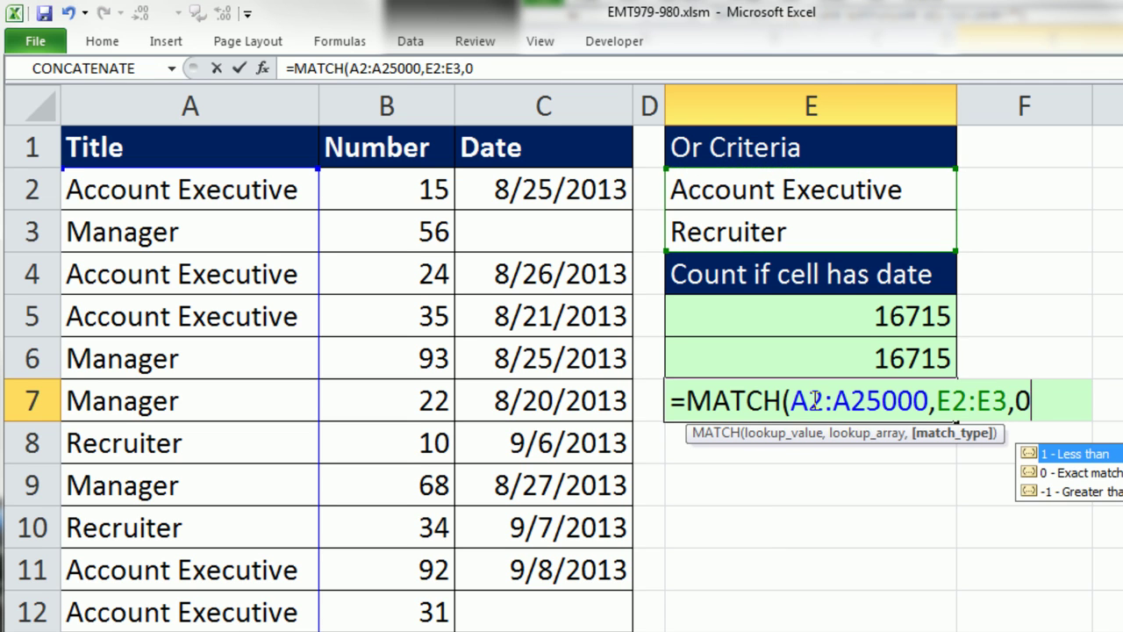
pyautogui.click(793, 402)
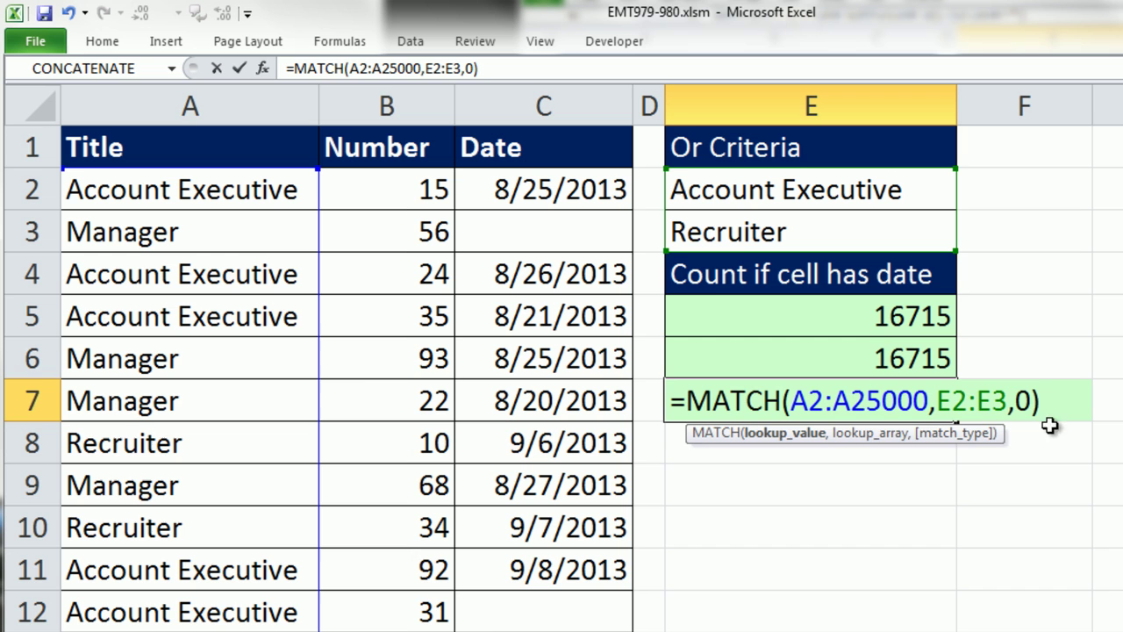
# Try to evaluate the whole MATCH expression inside E7.
pyautogui.moveTo(1051, 409); pyautogui.dragTo(528, 401)
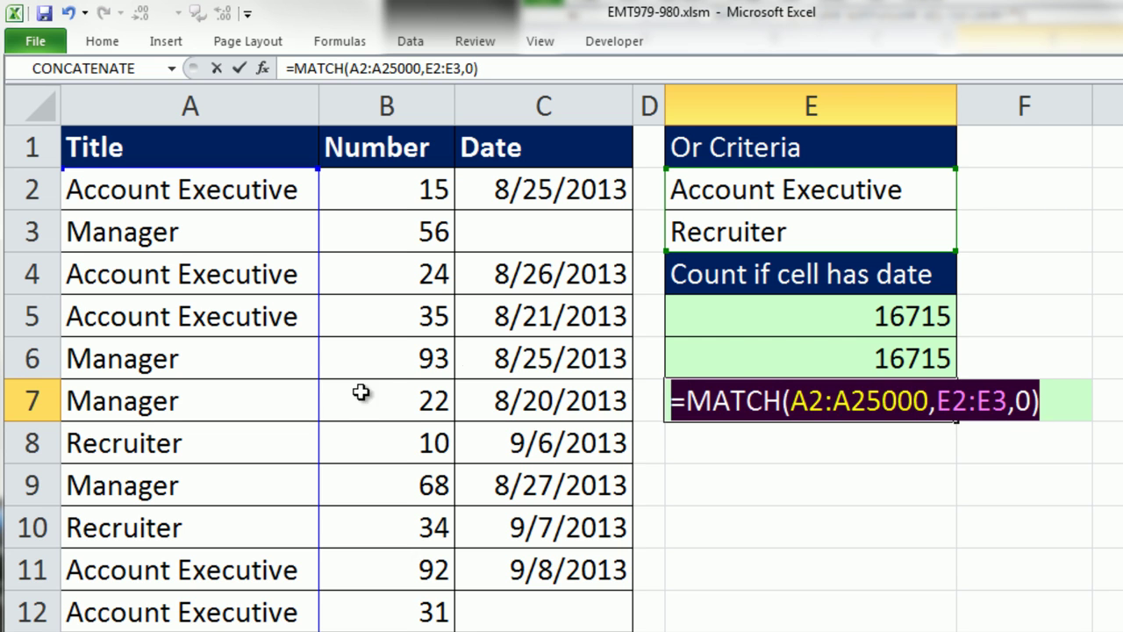
pyautogui.press('F9')
pyautogui.press('Return')
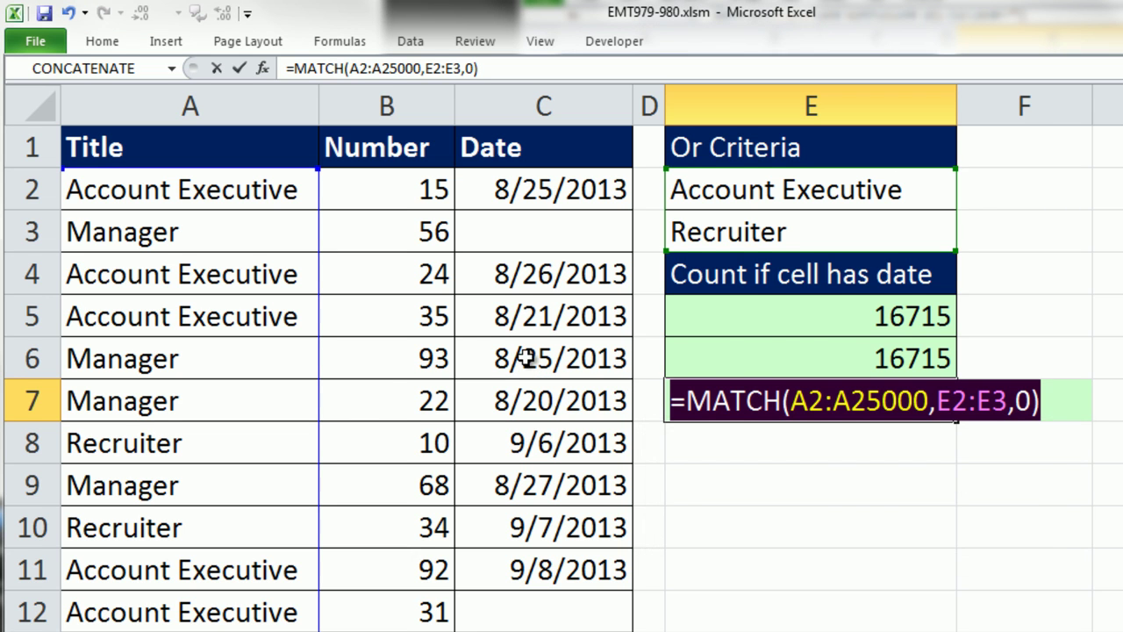
# Wrap the MATCH expression in E7 in --ISNUMBER and add the closing parenthesis.
pyautogui.click(686, 405)
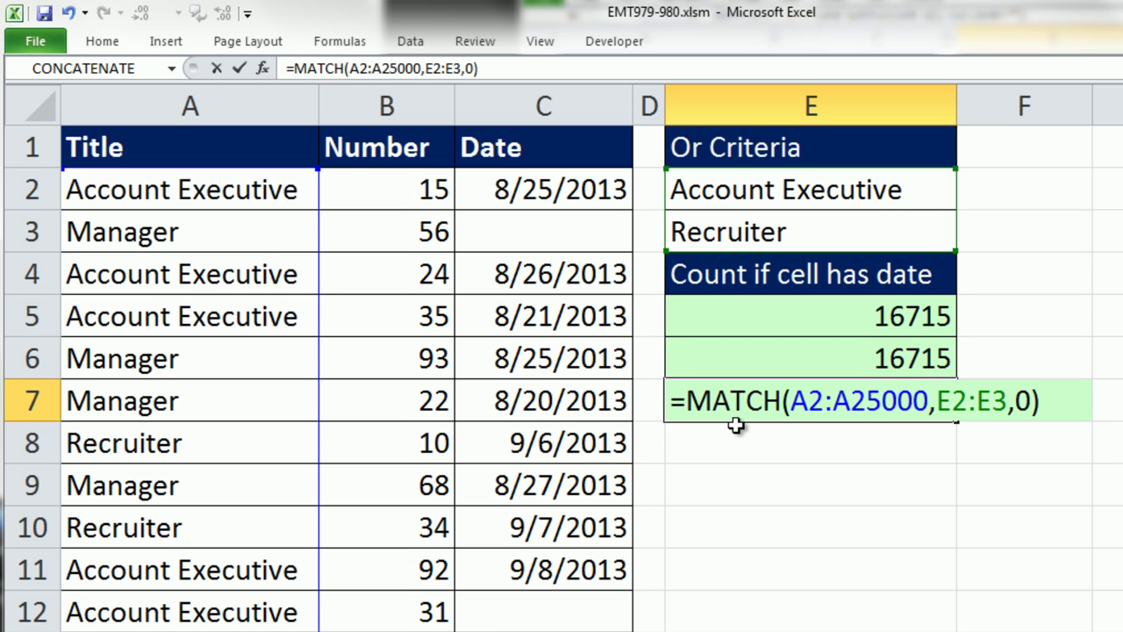
pyautogui.write('--')
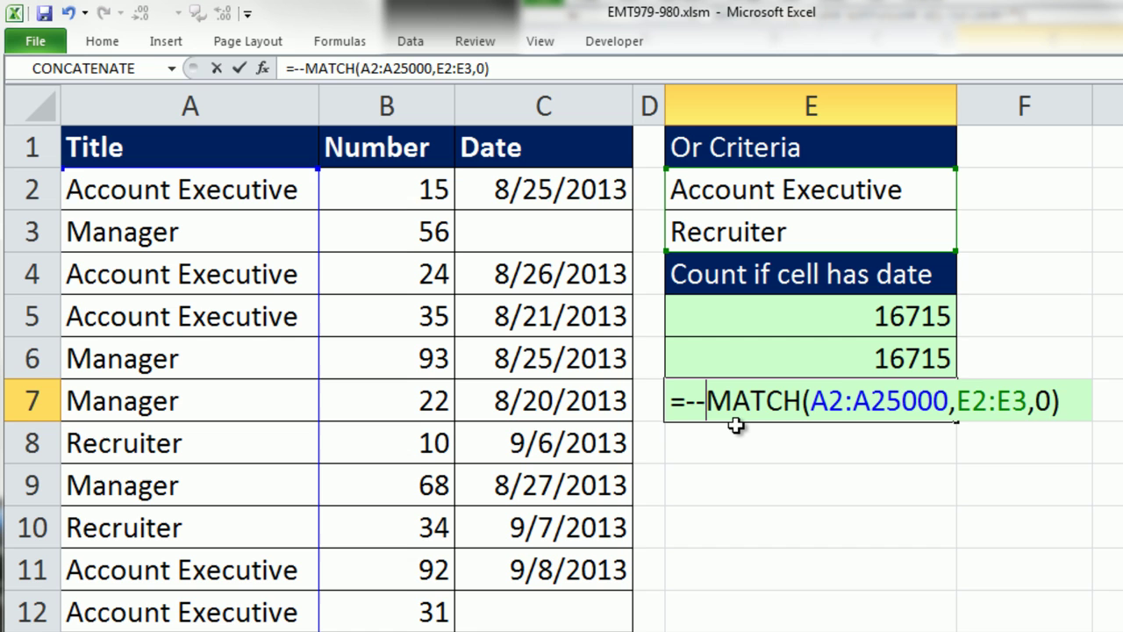
pyautogui.press('BackSpace')
pyautogui.press('BackSpace')
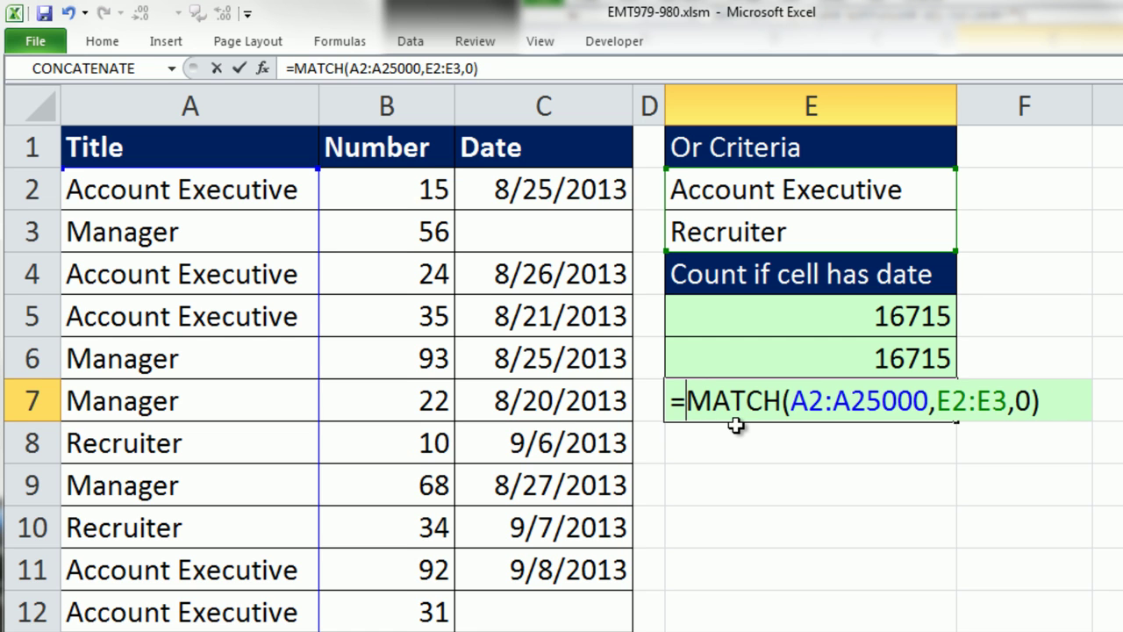
pyautogui.write('--i')
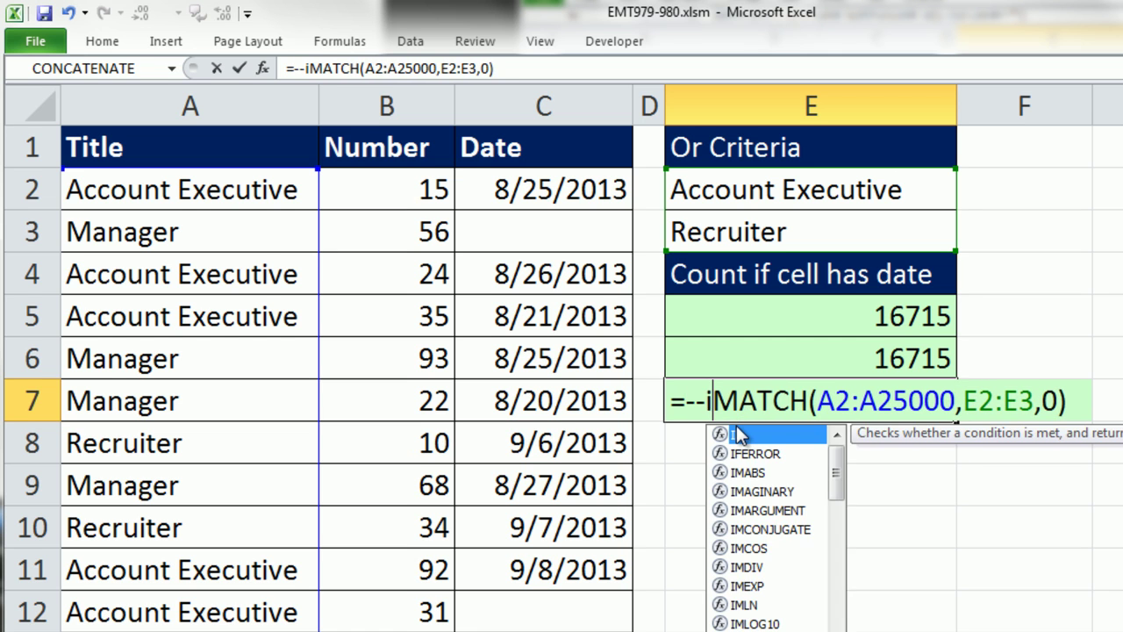
pyautogui.write('snu')
pyautogui.press('Tab')
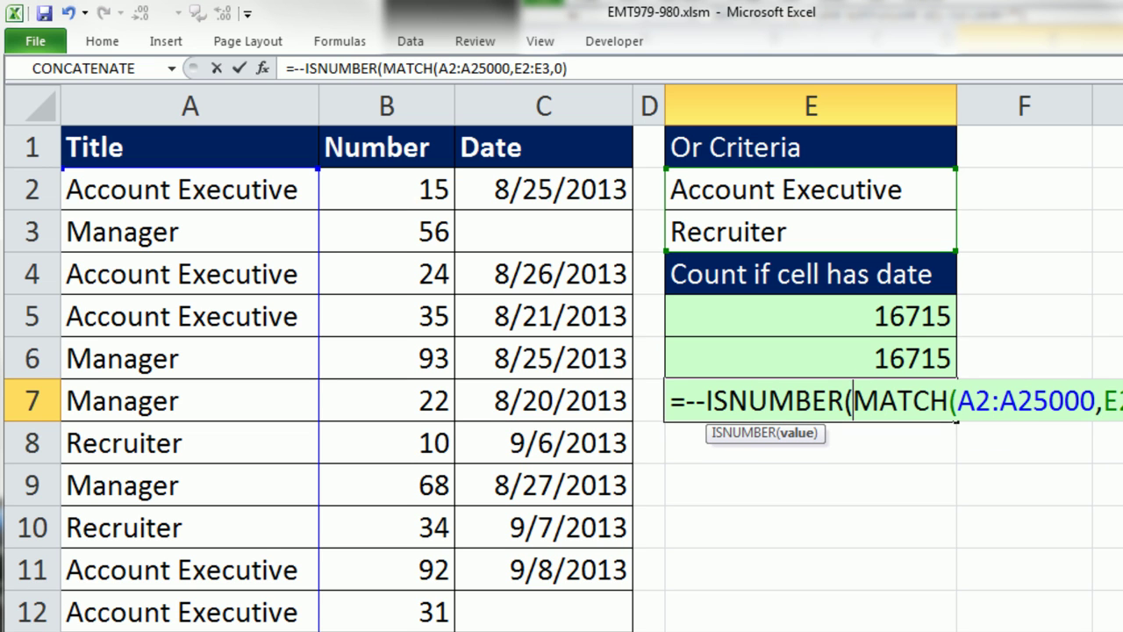
pyautogui.write(')')
# Insert the SUMPRODUCT function right after the equals sign, making the --ISNUMBER(MATCH) expression its first array.
pyautogui.click(861, 407)
pyautogui.press('Left')
pyautogui.press('Left')
pyautogui.press('Left')
pyautogui.press('Left')
pyautogui.press('Left')
pyautogui.press('Left')
pyautogui.press('Left')
pyautogui.press('Left')
pyautogui.press('Left')
pyautogui.press('Left')
pyautogui.press('Left')
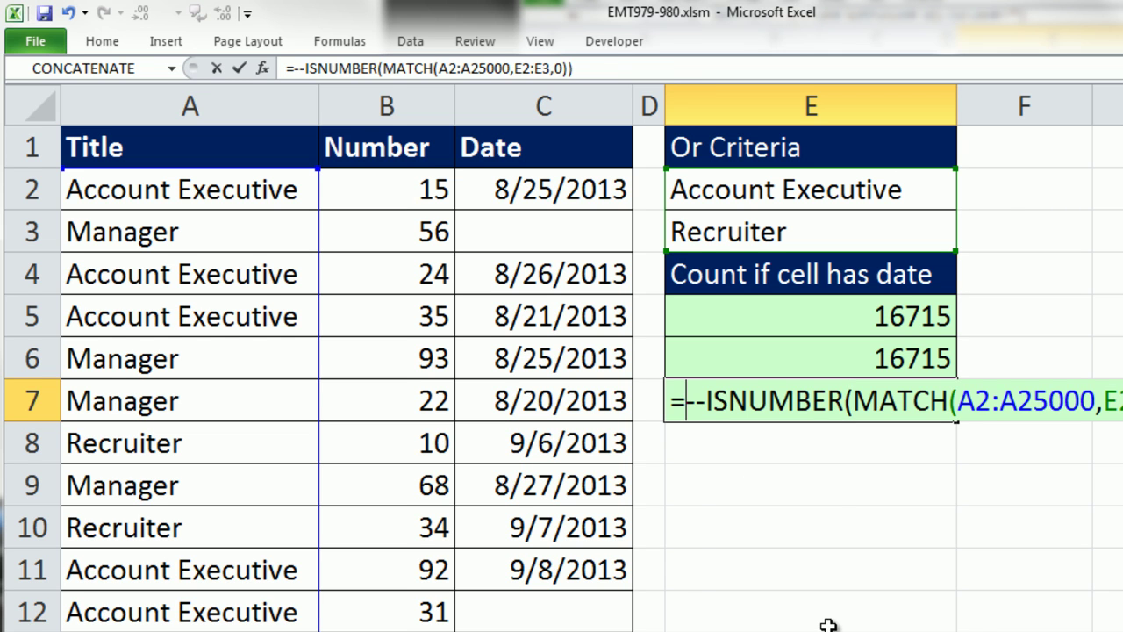
pyautogui.write('sump')
pyautogui.press('Tab')
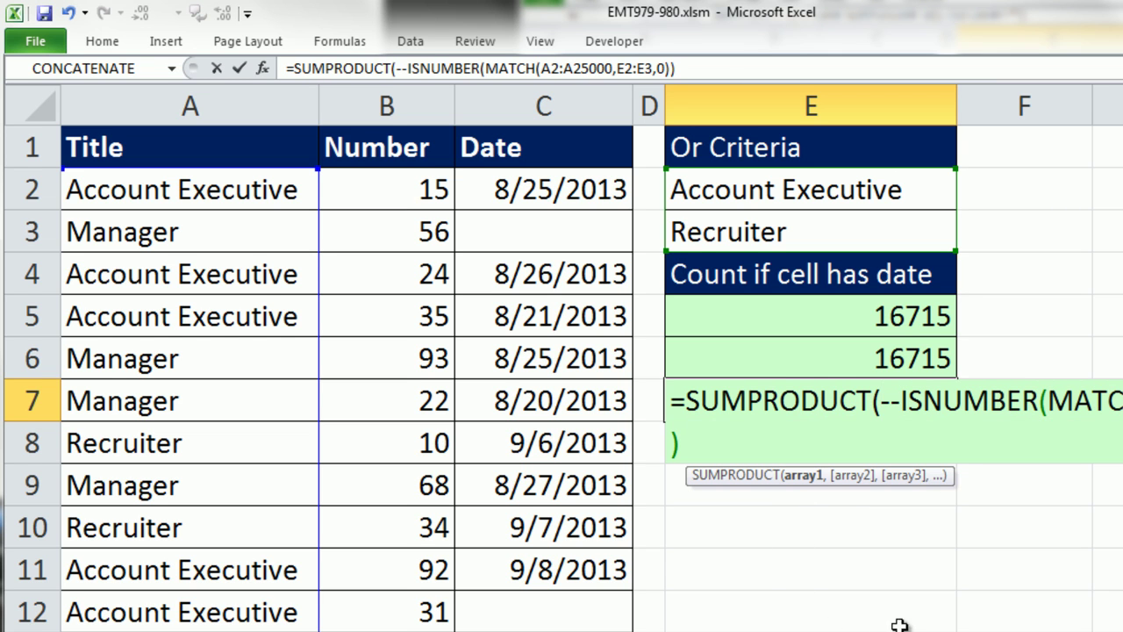
# Add --ISNUMBER(C2:C25000) as the second SUMPRODUCT array in E7, close both parentheses and enter the formula.
pyautogui.write(',')
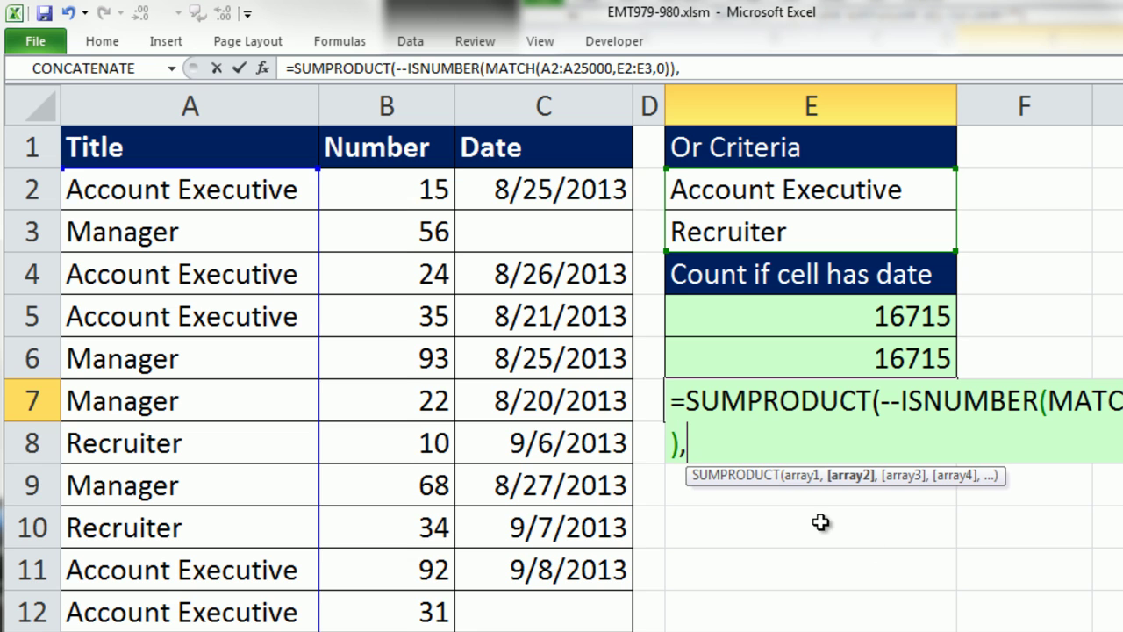
pyautogui.write('--')
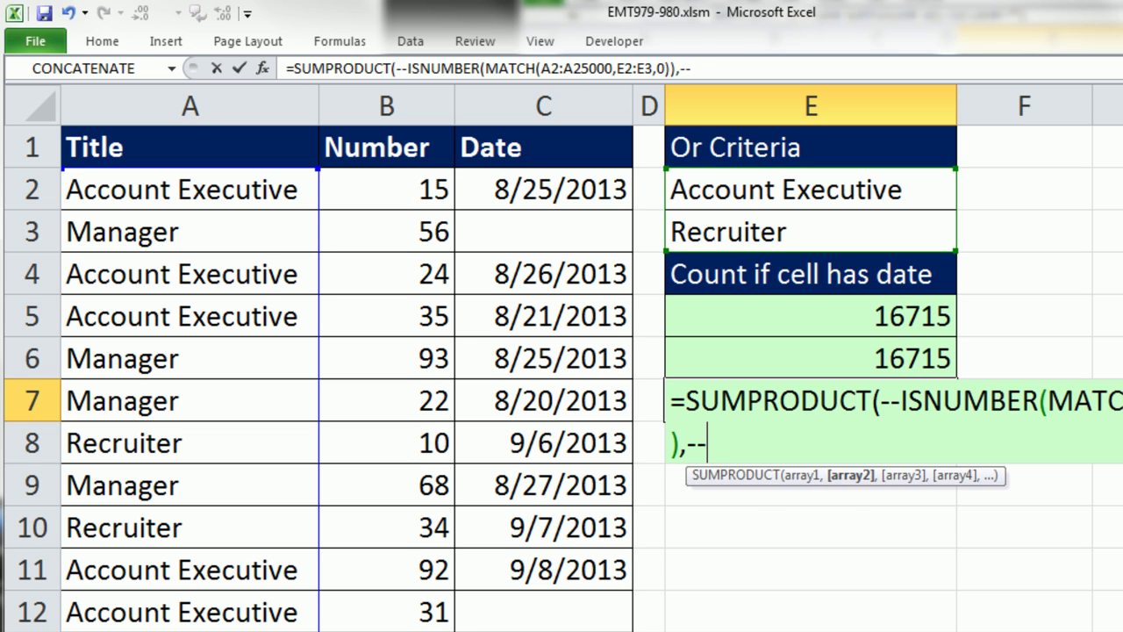
pyautogui.write('isnu')
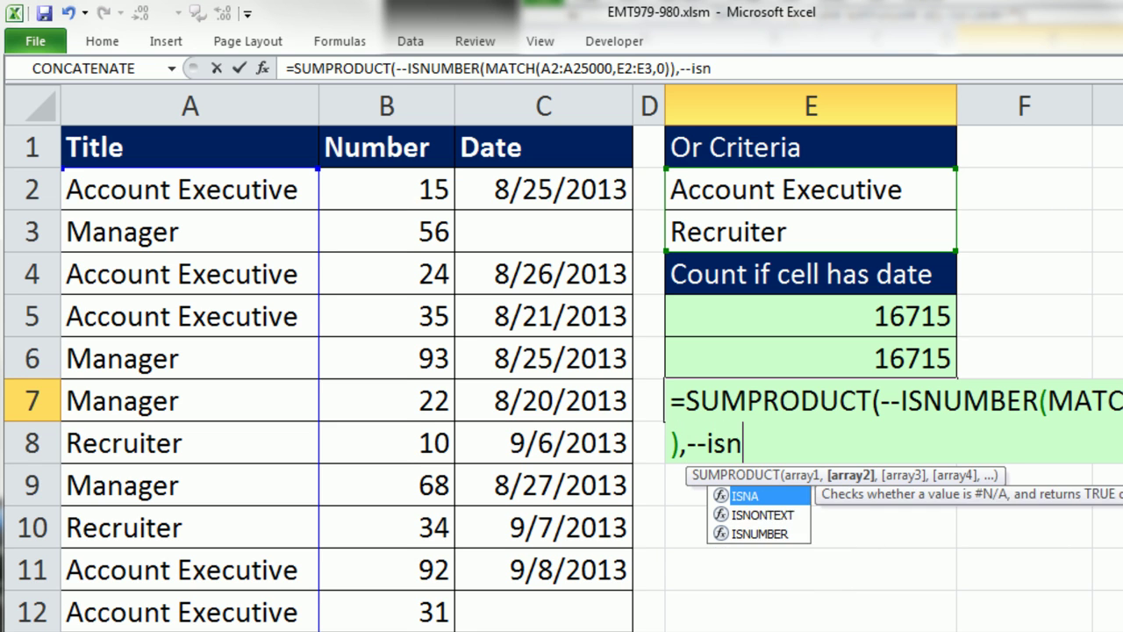
pyautogui.press('Tab')
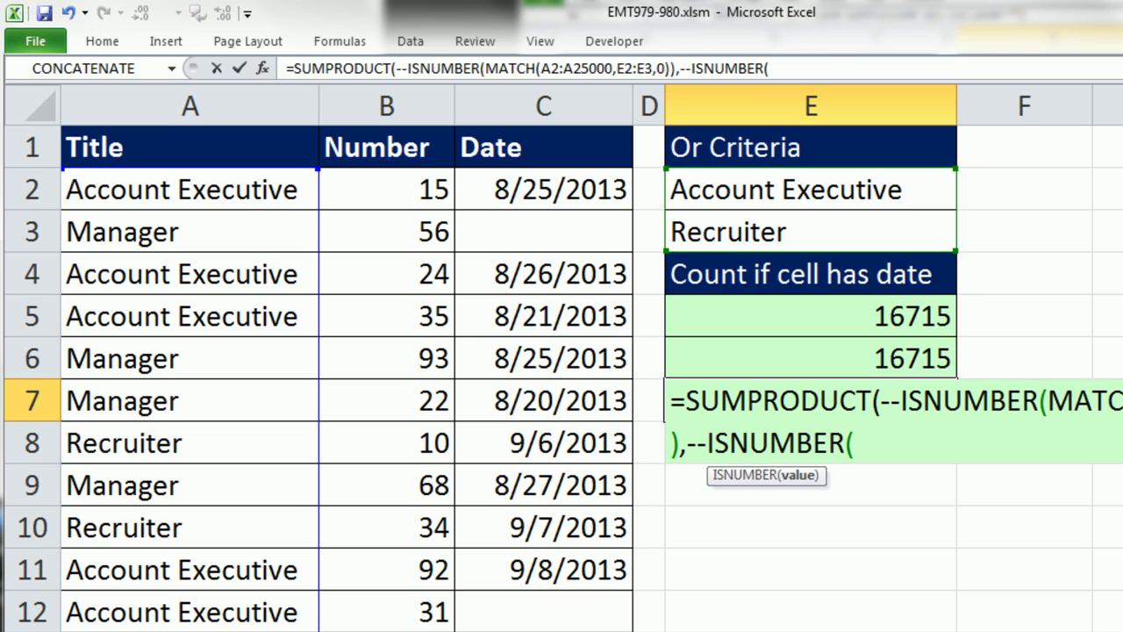
pyautogui.write('A2:A25000')
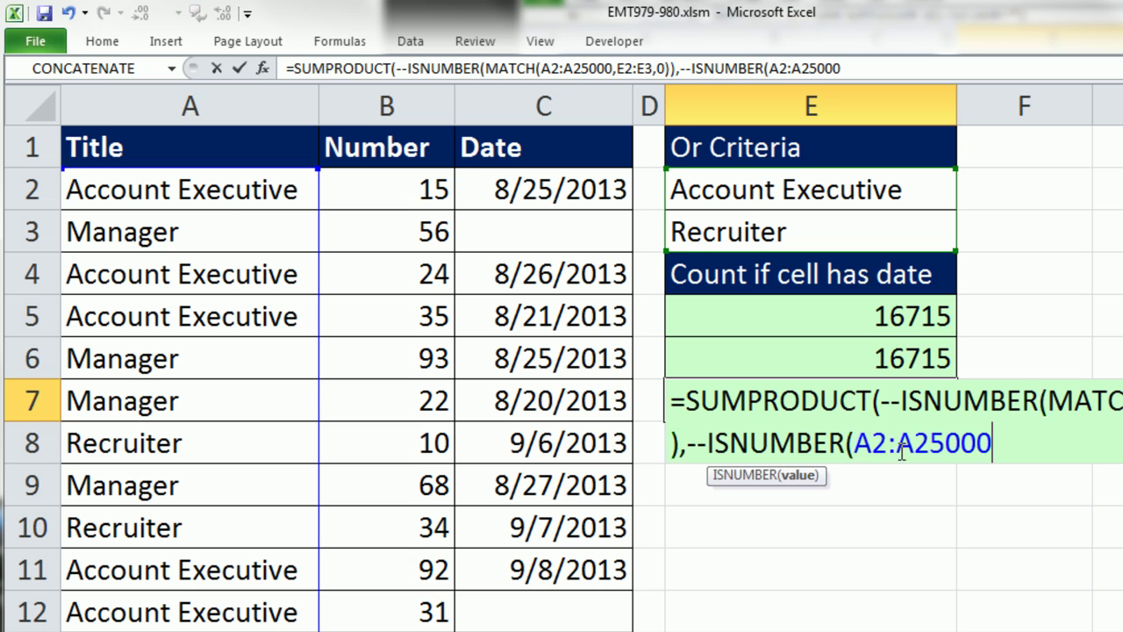
pyautogui.moveTo(854, 444); pyautogui.dragTo(912, 444)
pyautogui.write('c2:c')
pyautogui.click(1006, 444)
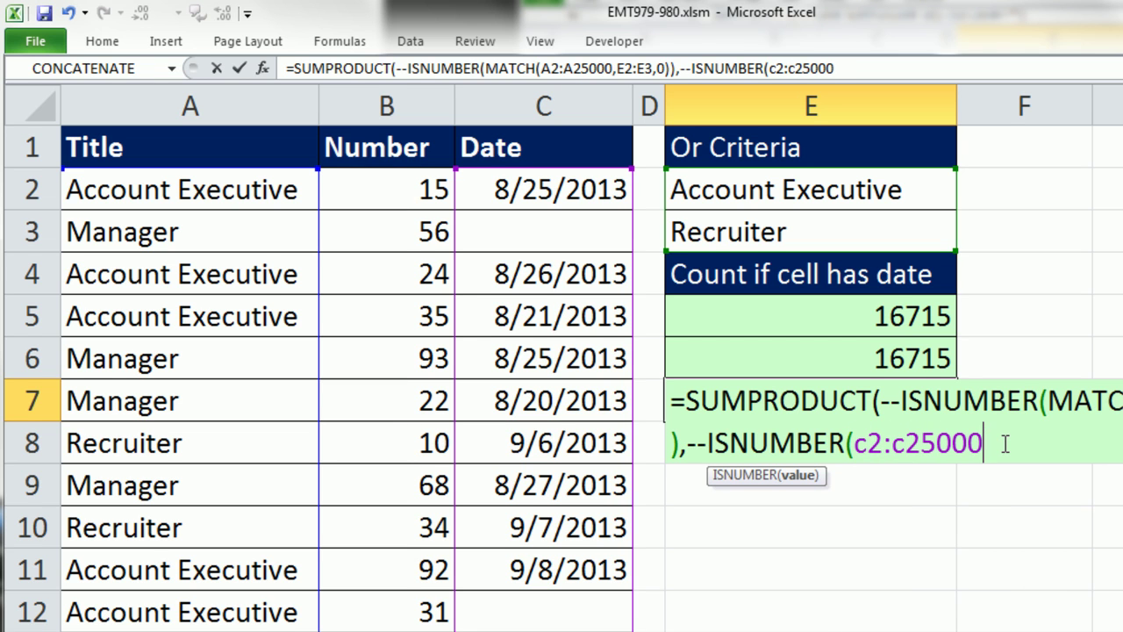
pyautogui.write('))')
pyautogui.hotkey('ctrl', 'Return')
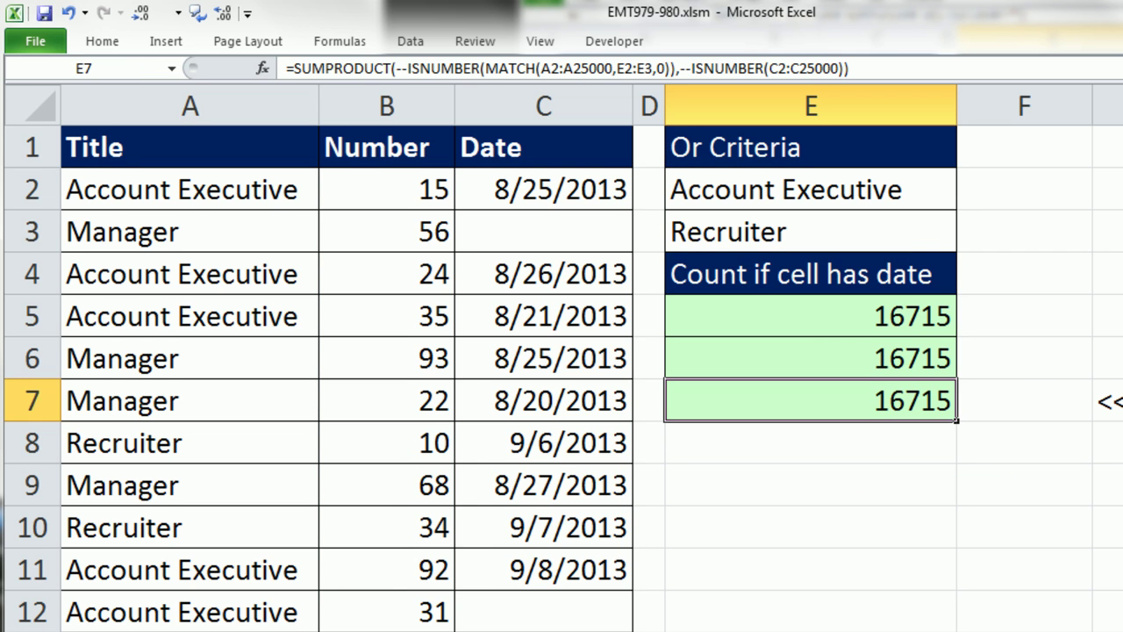
# Review the formulas in E7, E6 and E5 without changing them.
pyautogui.keyDown('ctrl'); pyautogui.scroll(-1, 562, 351); pyautogui.keyUp('ctrl')
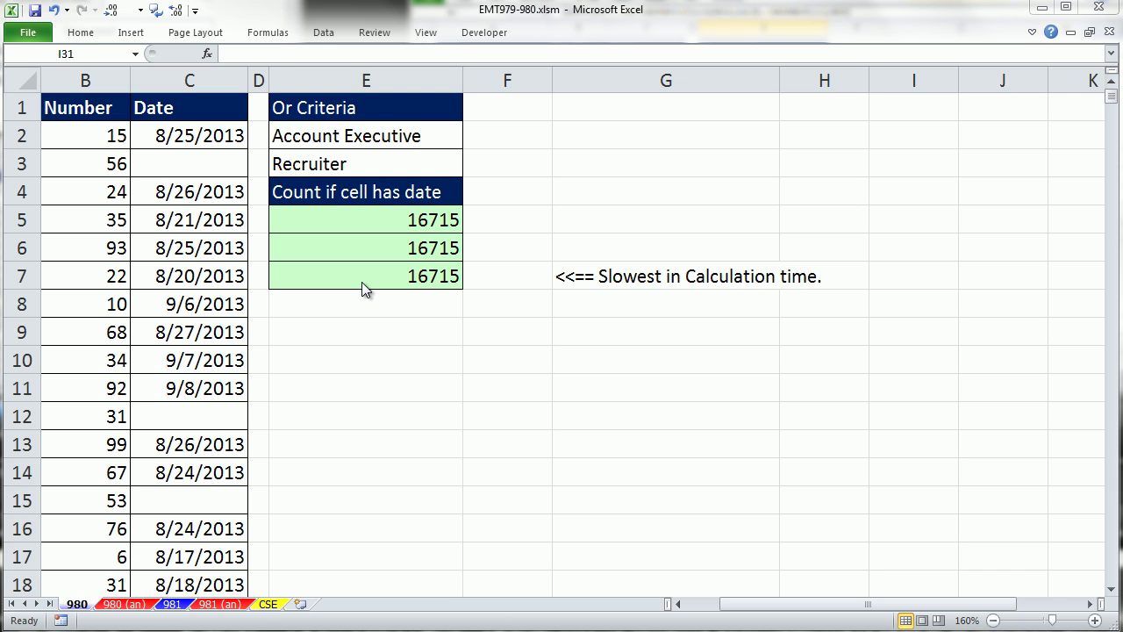
pyautogui.doubleClick(675, 356)
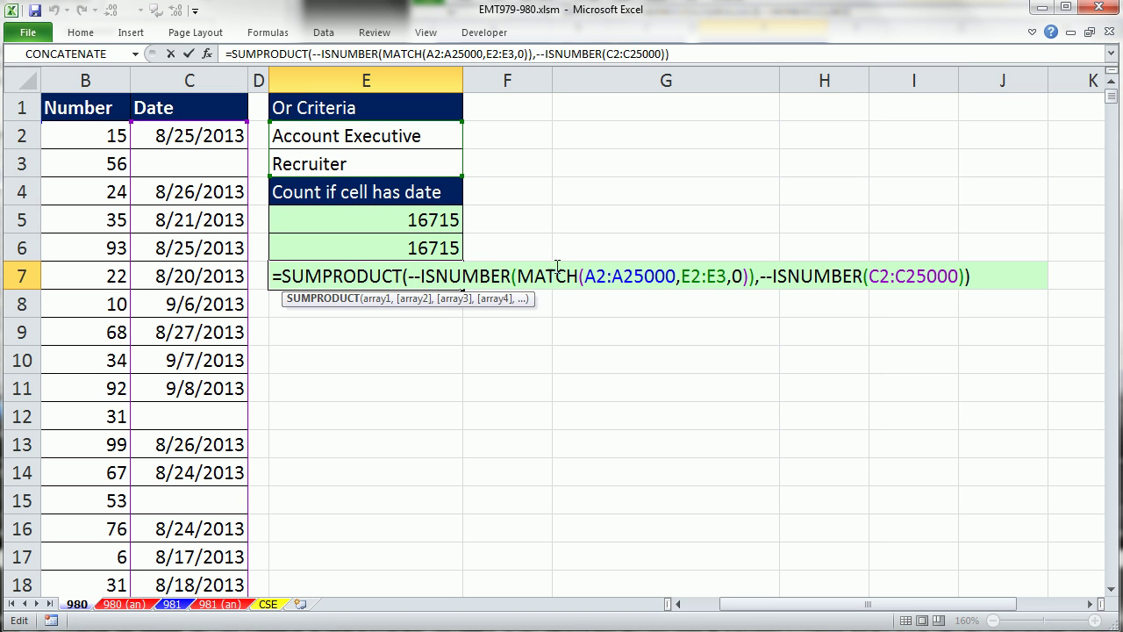
pyautogui.hotkey('ctrl', 'Return')
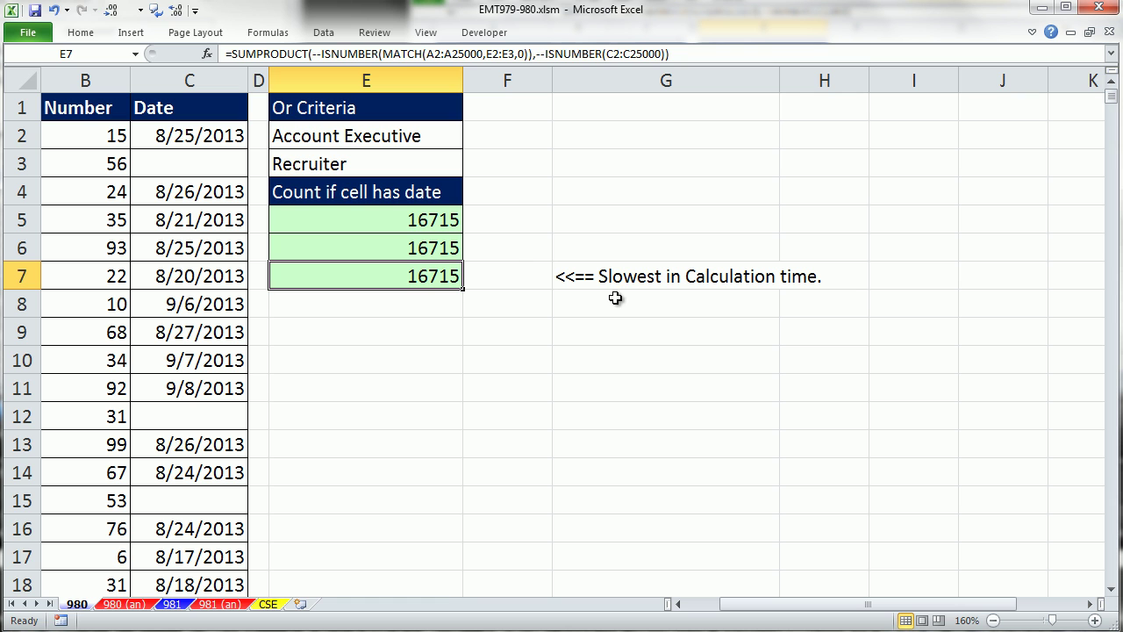
pyautogui.doubleClick(424, 248)
pyautogui.hotkey('ctrl', 'Return')
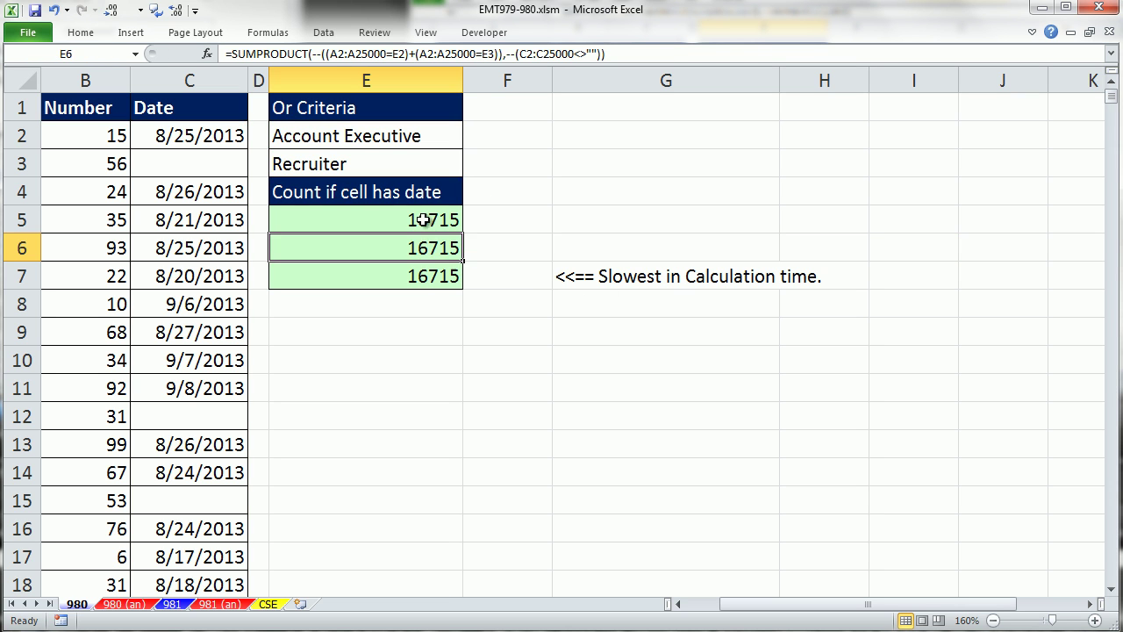
pyautogui.click(423, 219)
pyautogui.click(512, 332)
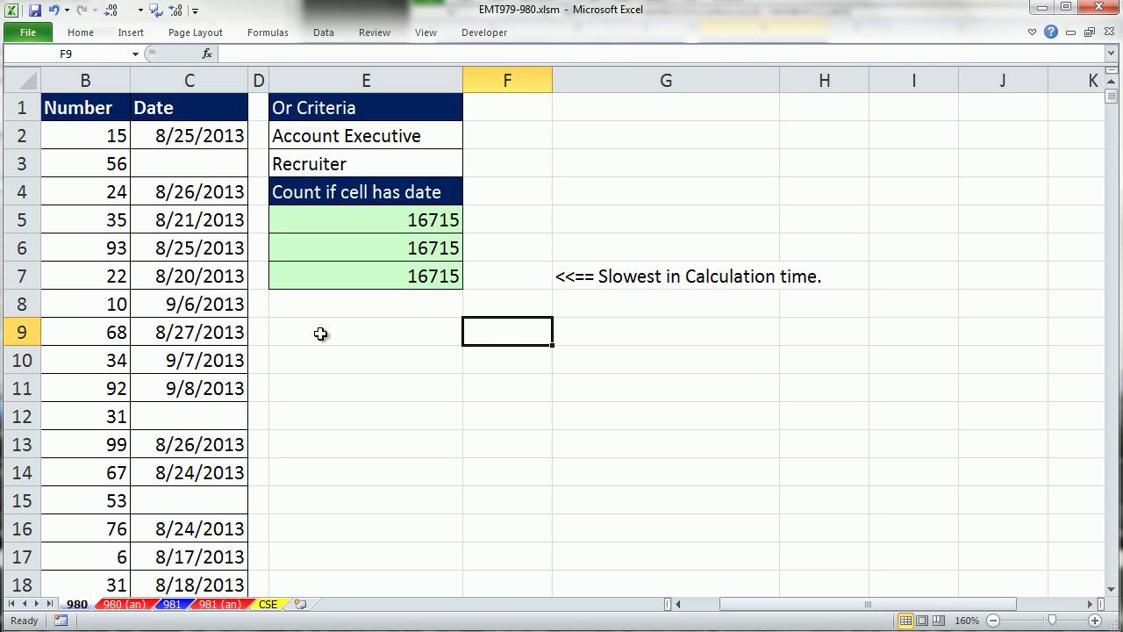
# Examine the calculation timing table in E20:I23, checking the average formulas for the SP ISNUMBER and MATCH rows.
pyautogui.click(1111, 590)
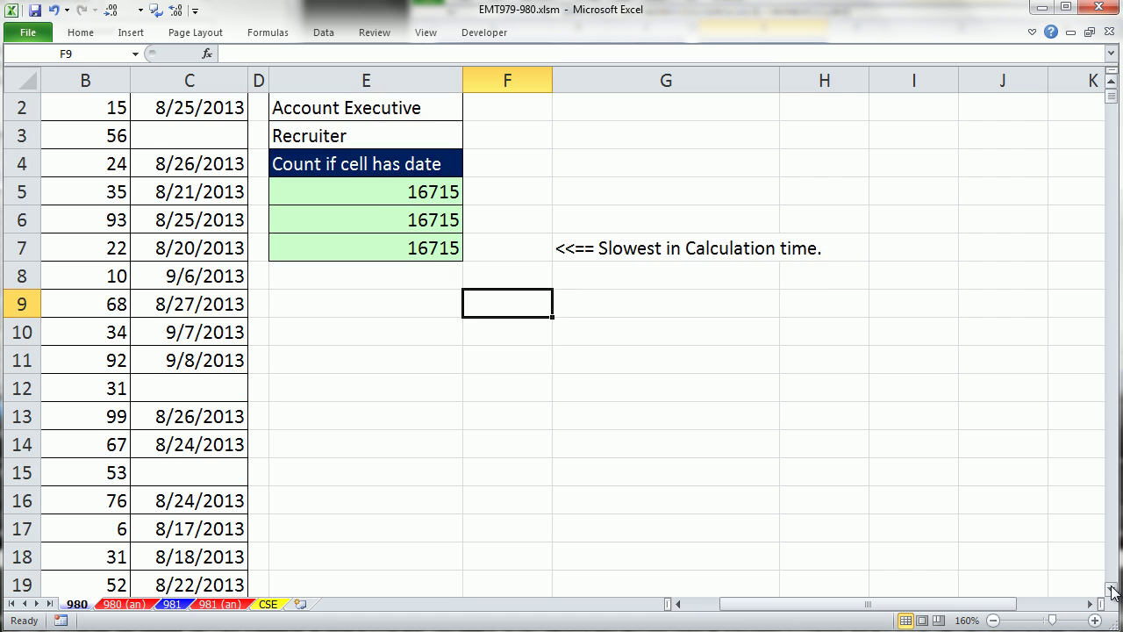
pyautogui.scroll(-4, 1111, 590)
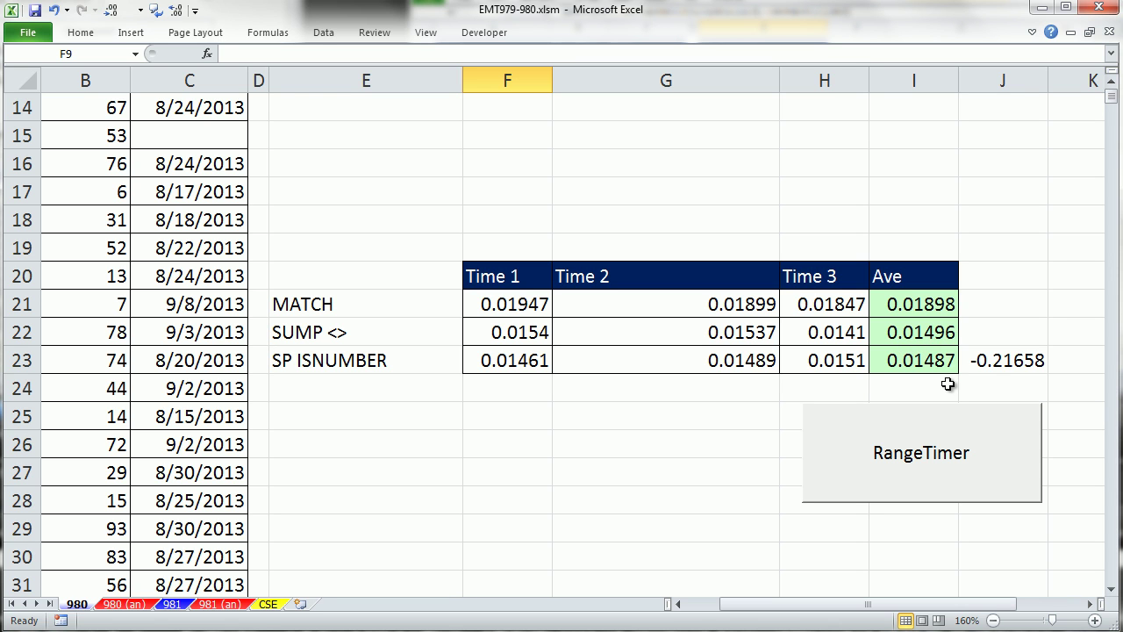
pyautogui.click(933, 363)
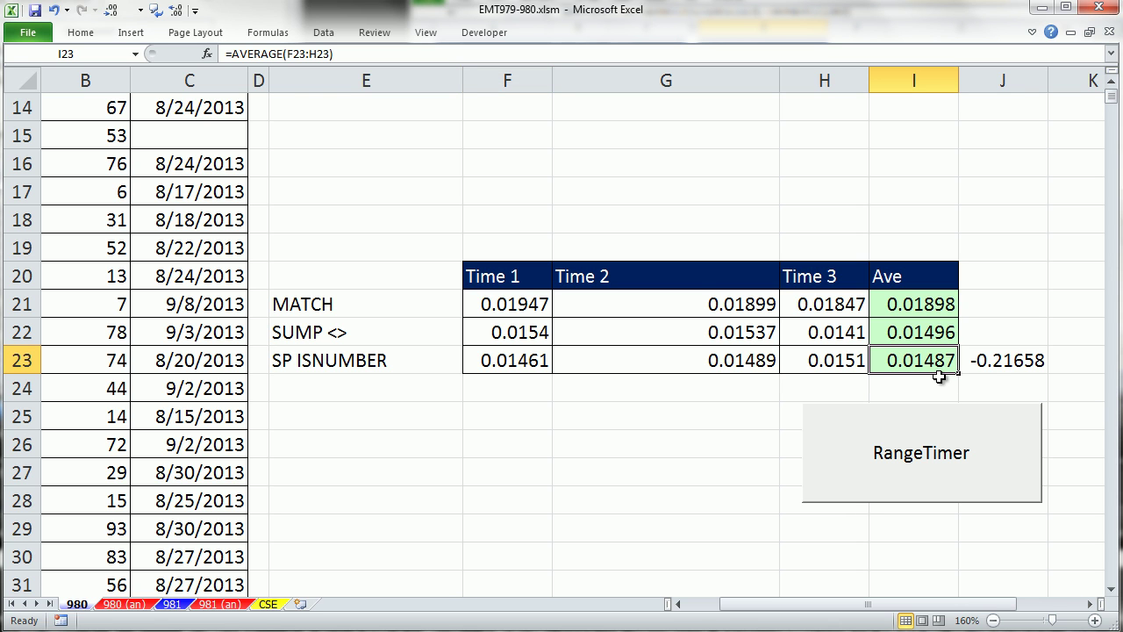
pyautogui.doubleClick(938, 304)
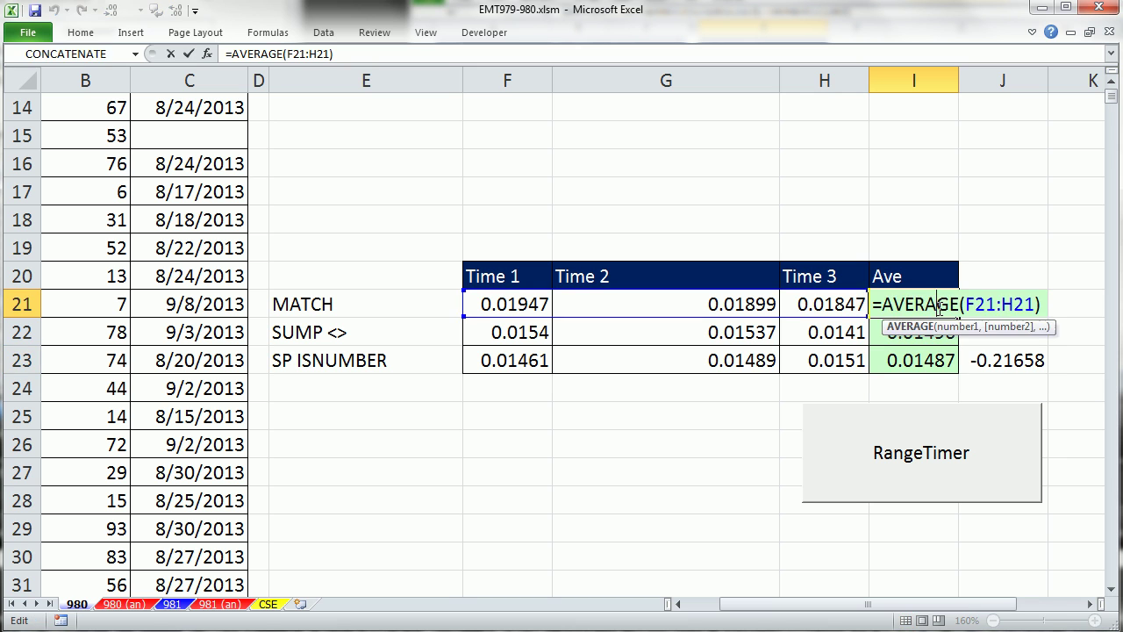
pyautogui.hotkey('ctrl', 'Return')
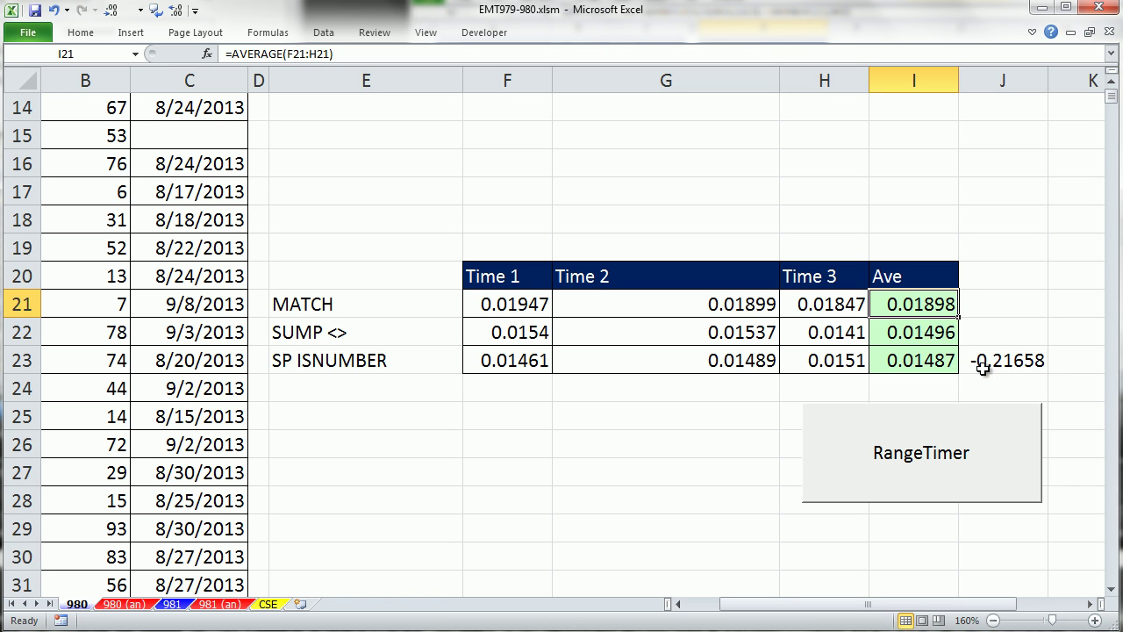
# Compare the MATCH-based formula in E7 with the added-criteria formula in E5, leaving both unchanged.
pyautogui.scroll(5, 421, 378)
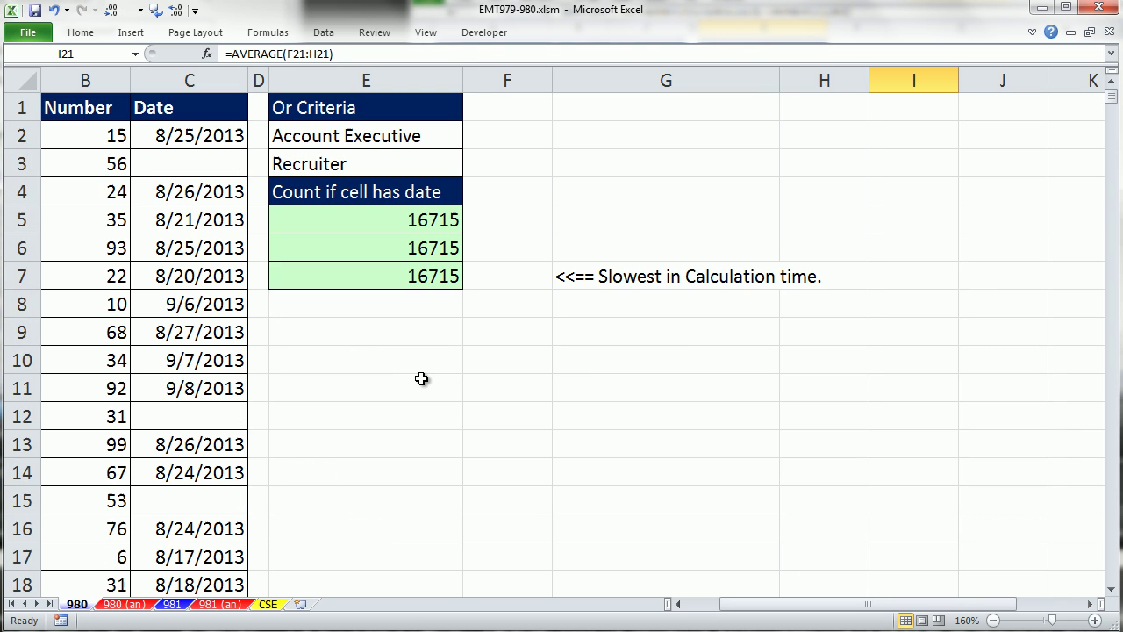
pyautogui.click(430, 277)
pyautogui.doubleClick(430, 278)
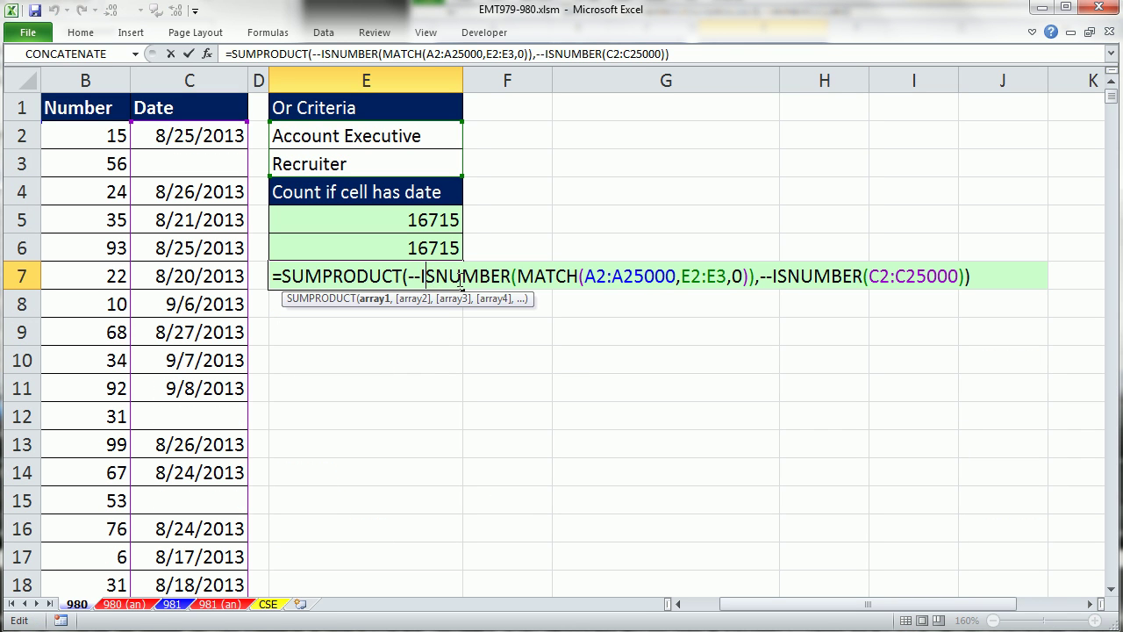
pyautogui.click(609, 277)
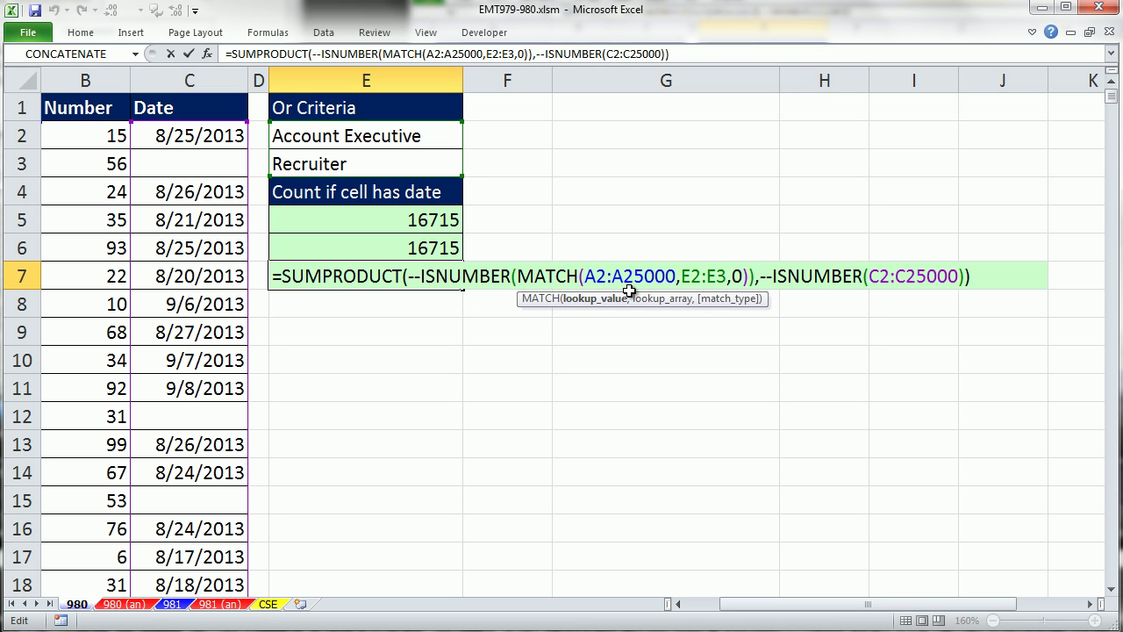
pyautogui.press('Escape')
pyautogui.click(402, 216)
pyautogui.doubleClick(402, 218)
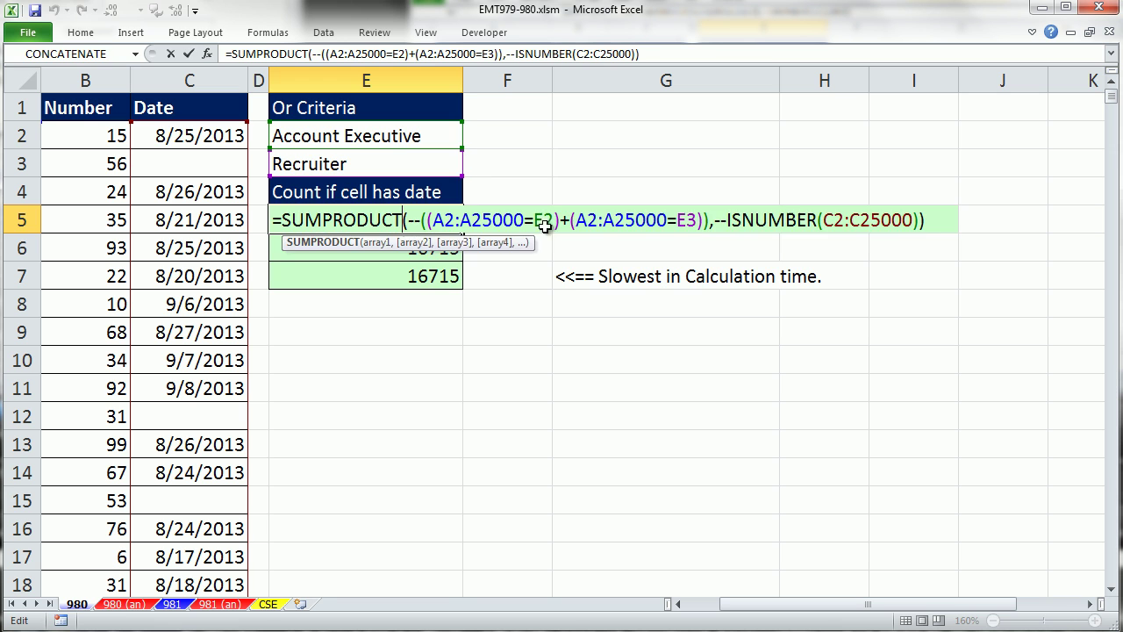
pyautogui.press('Escape')
pyautogui.click(459, 275)
pyautogui.doubleClick(459, 275)
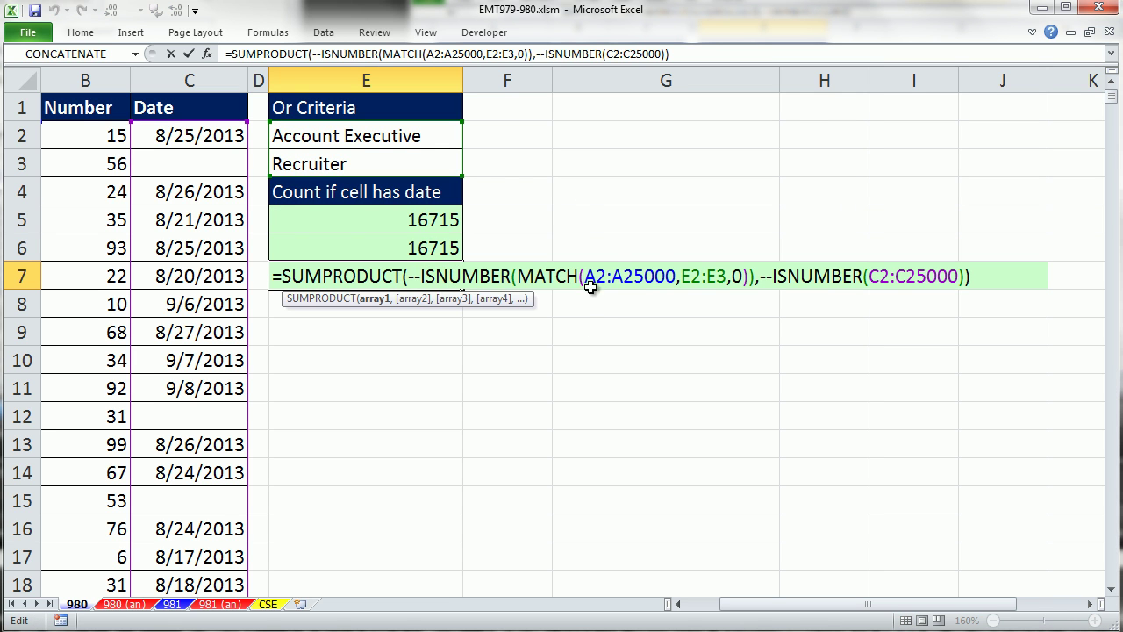
pyautogui.press('Escape')
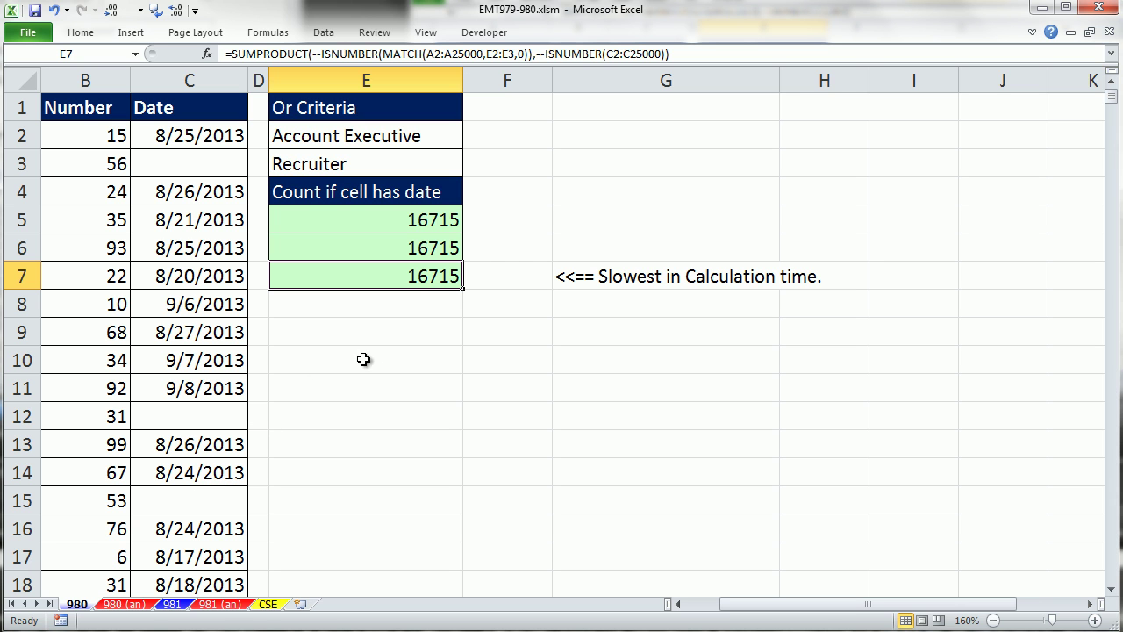
# View the CSE sheet, go back to sheet 980, and bring up the CSE sheet again.
pyautogui.click(269, 604)
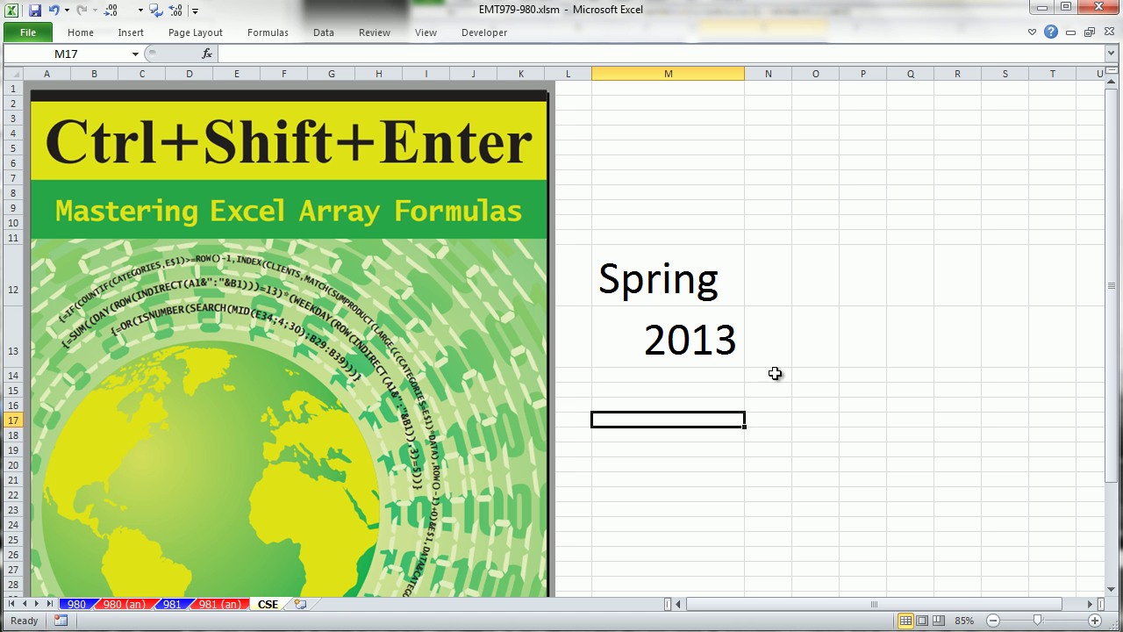
pyautogui.click(77, 604)
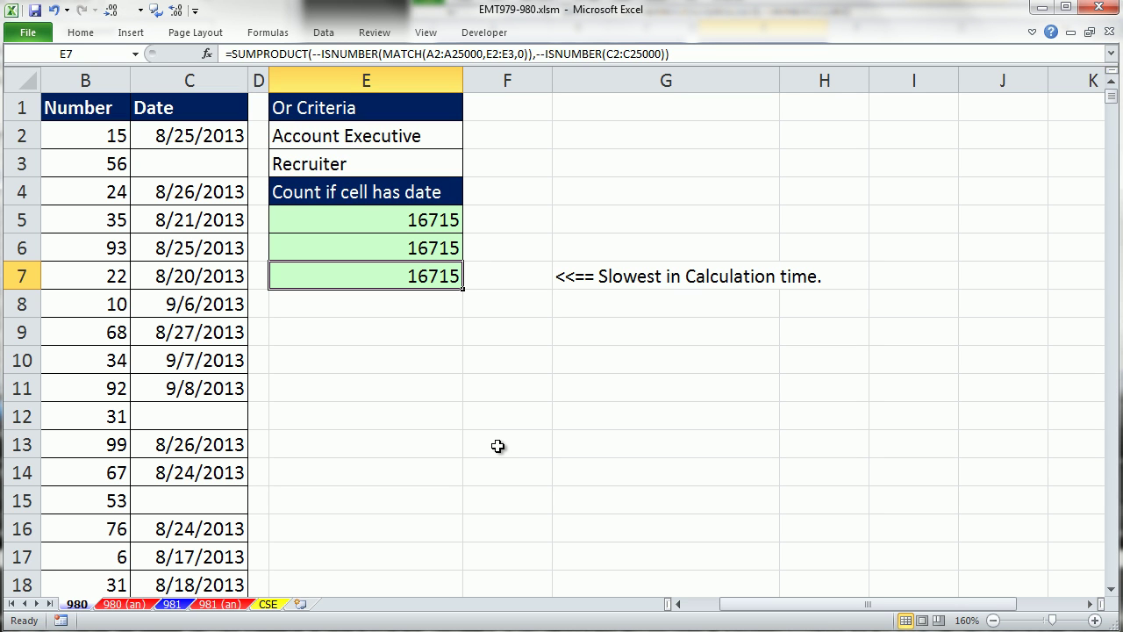
pyautogui.click(267, 606)
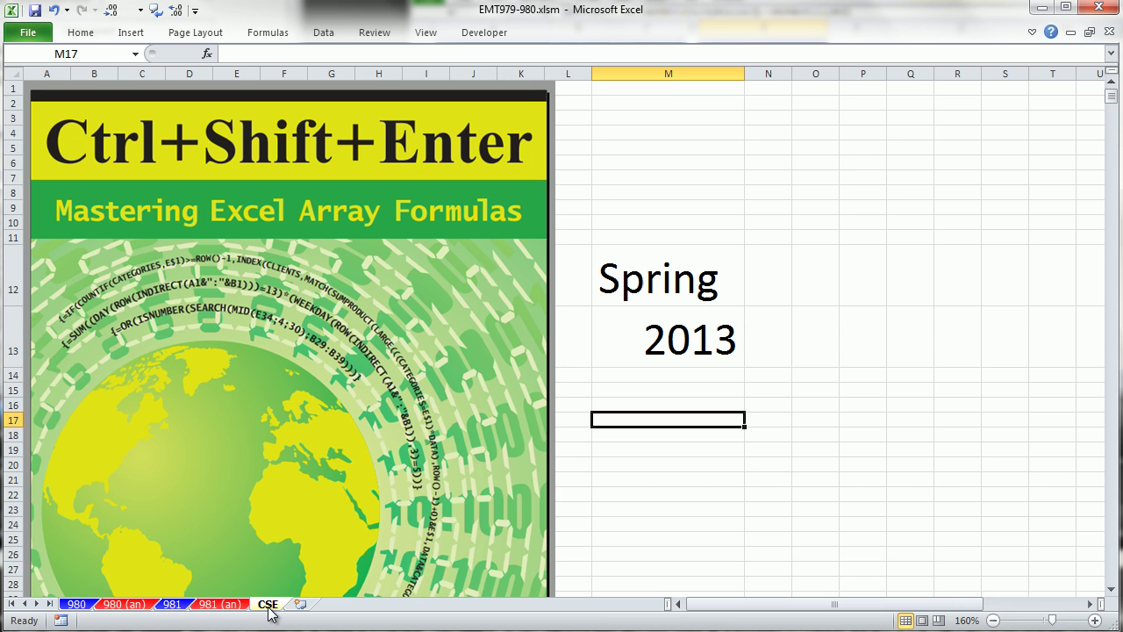